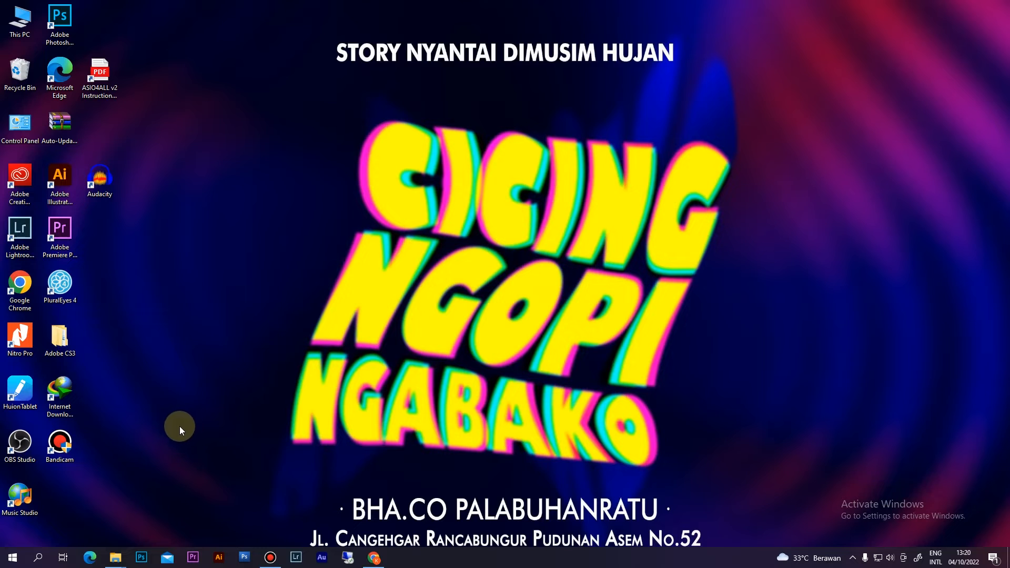
Launch Photoshop, then view the preview image 7098466 from the clouds-text-effect.jpg folder in a maximized window and close it.
click(142, 560)
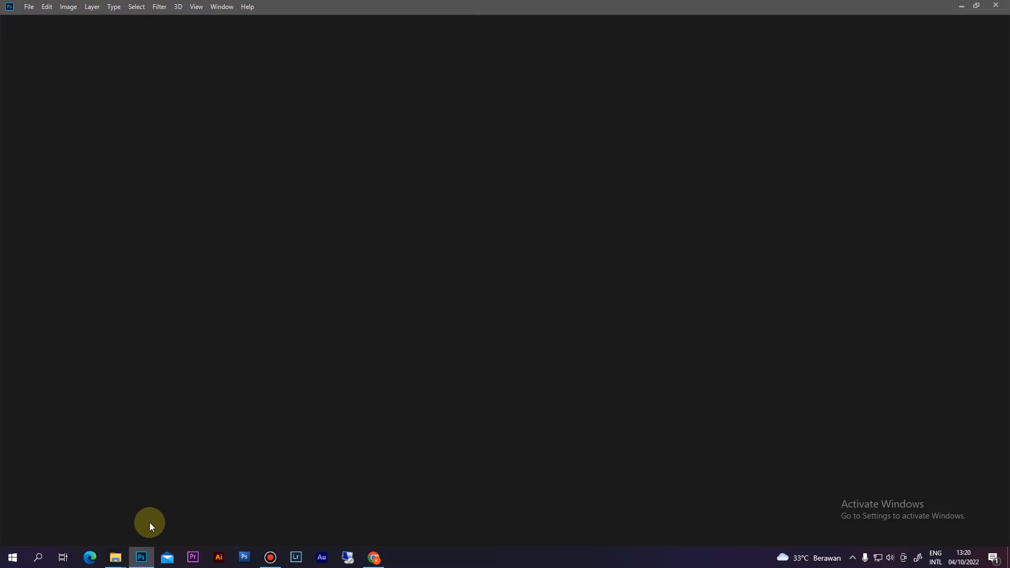
mouse_move(114, 557)
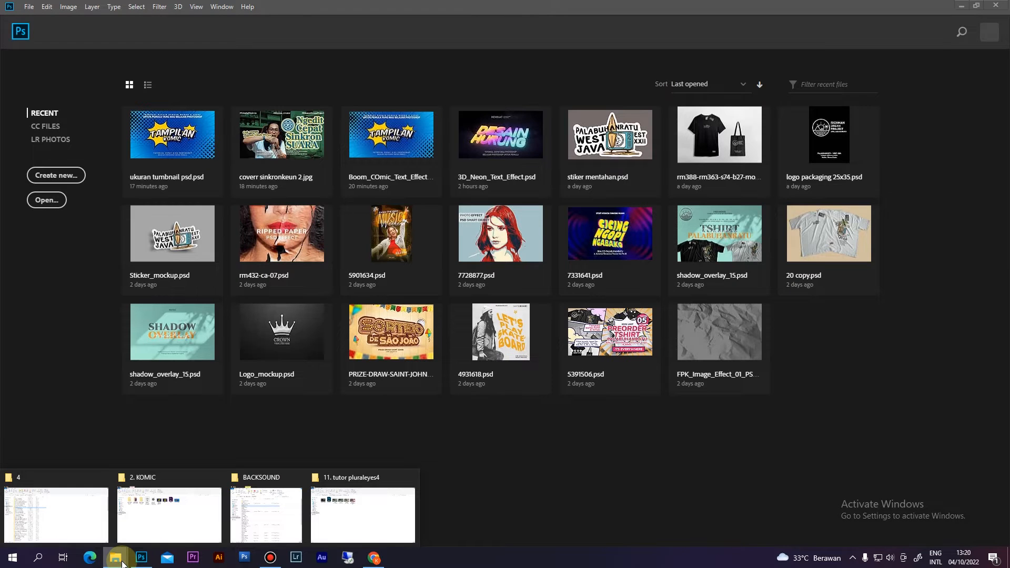
click(87, 522)
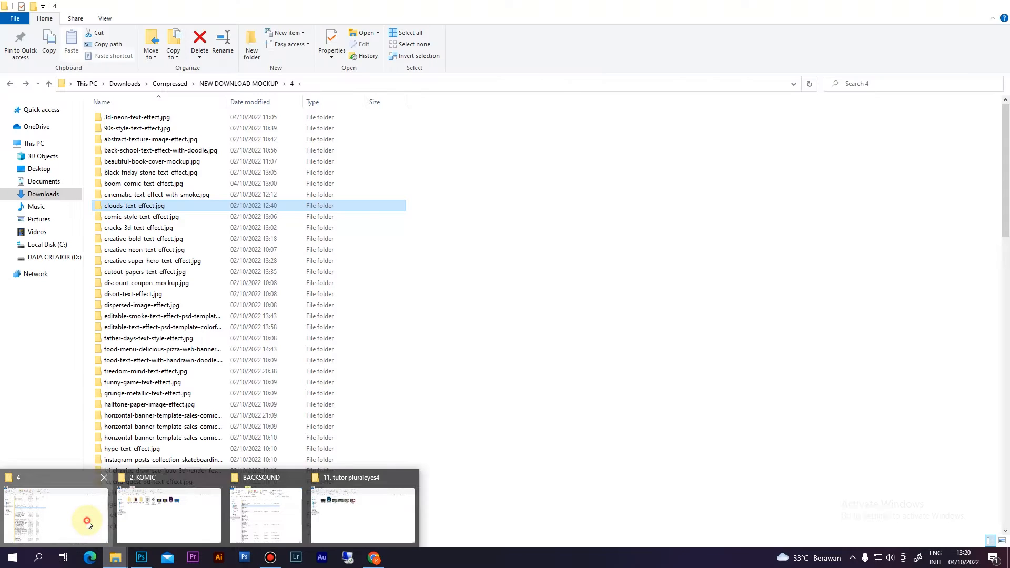
double_click(118, 206)
double_click(115, 135)
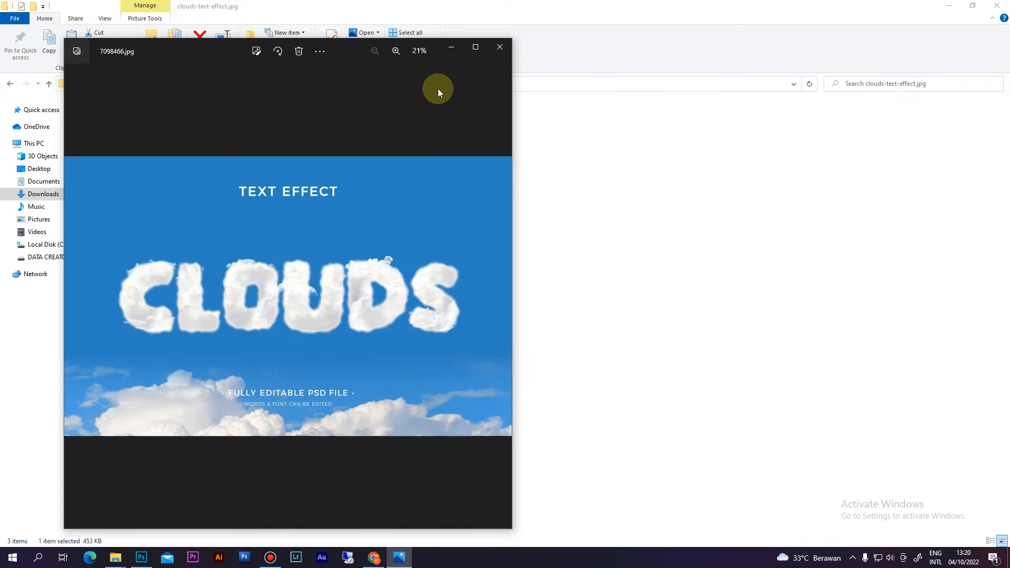
click(475, 48)
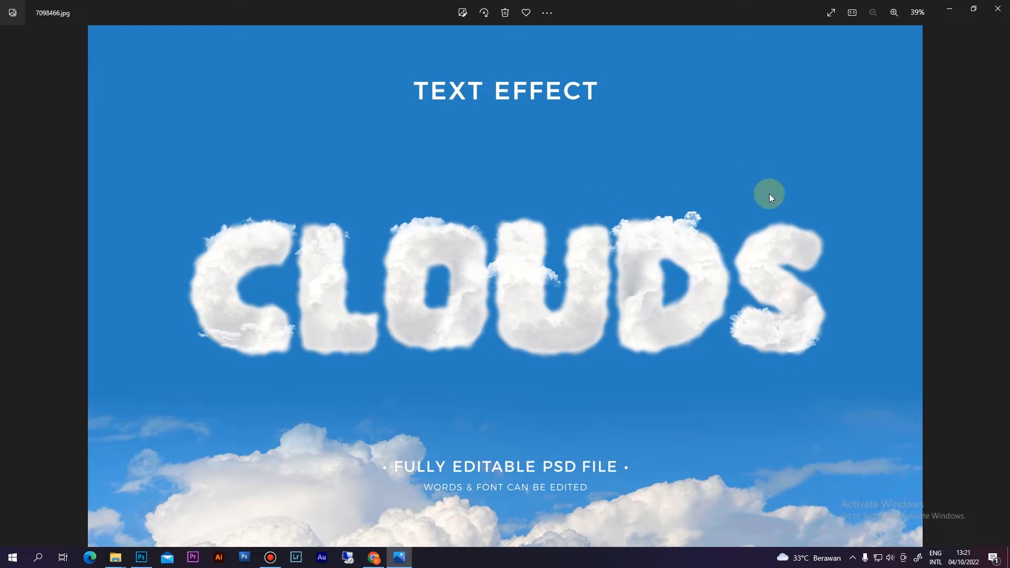
click(998, 10)
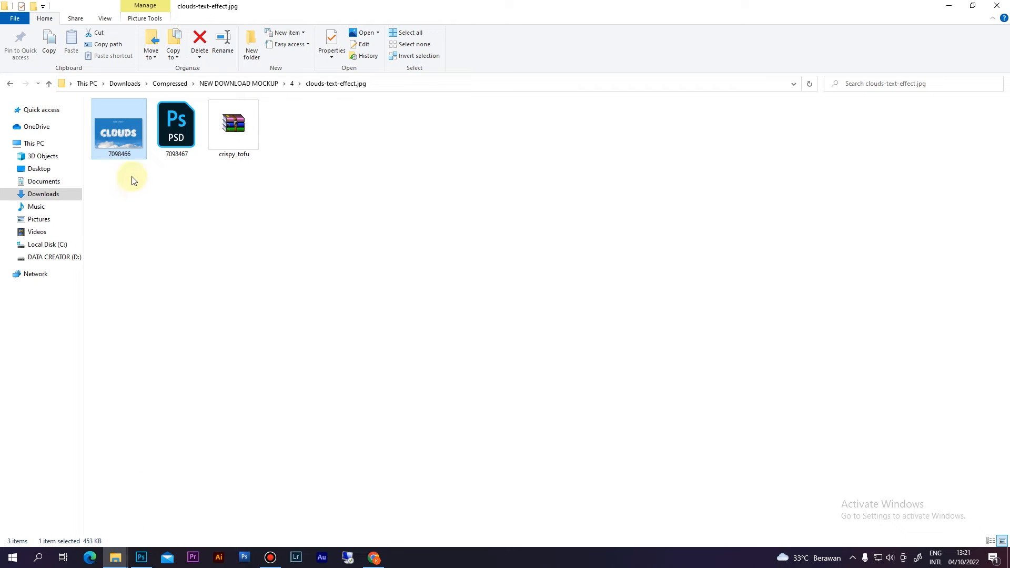
Open the 7098467 PSD file and open the contents of its "Place your design here" smart object.
double_click(172, 132)
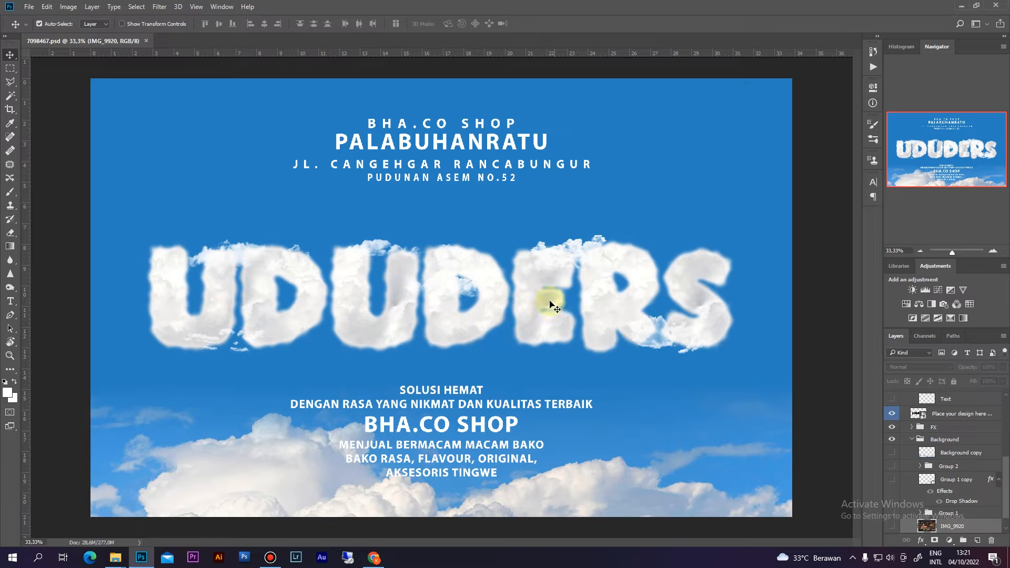
click(549, 293)
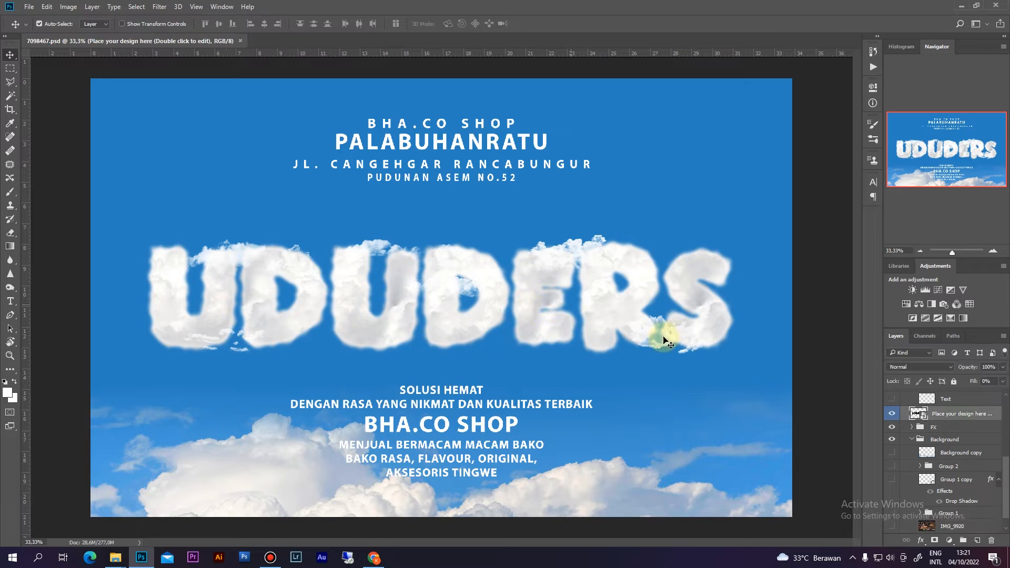
double_click(915, 416)
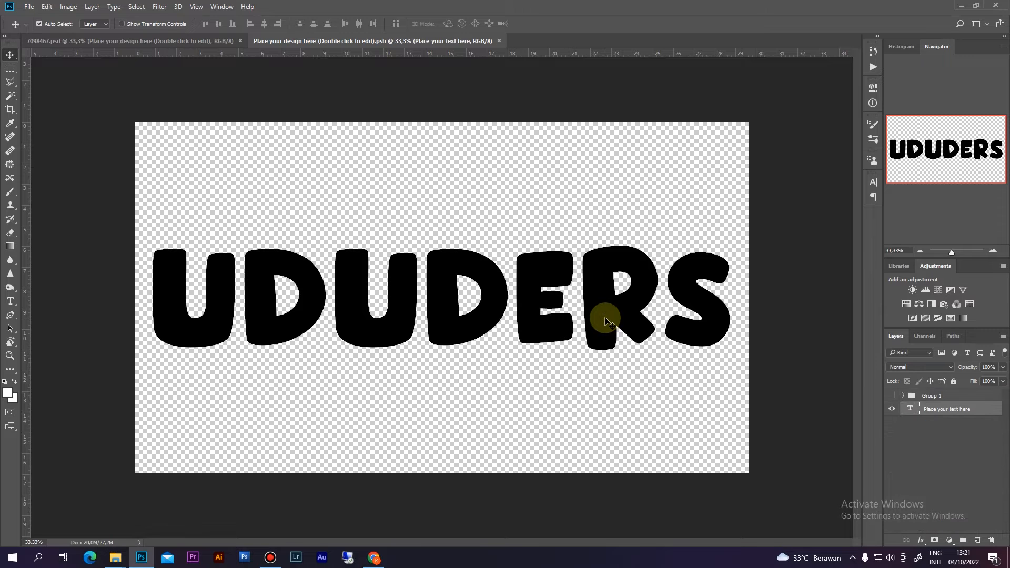
click(892, 395)
click(891, 396)
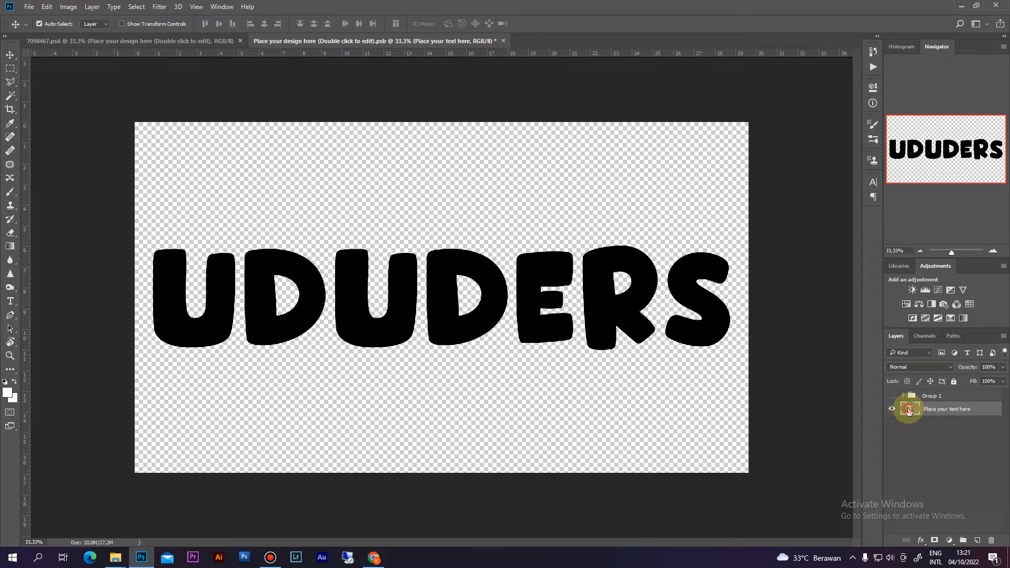
Open the UDUDERS text layer for editing and copy its font name, Crispy Tofu.
double_click(909, 407)
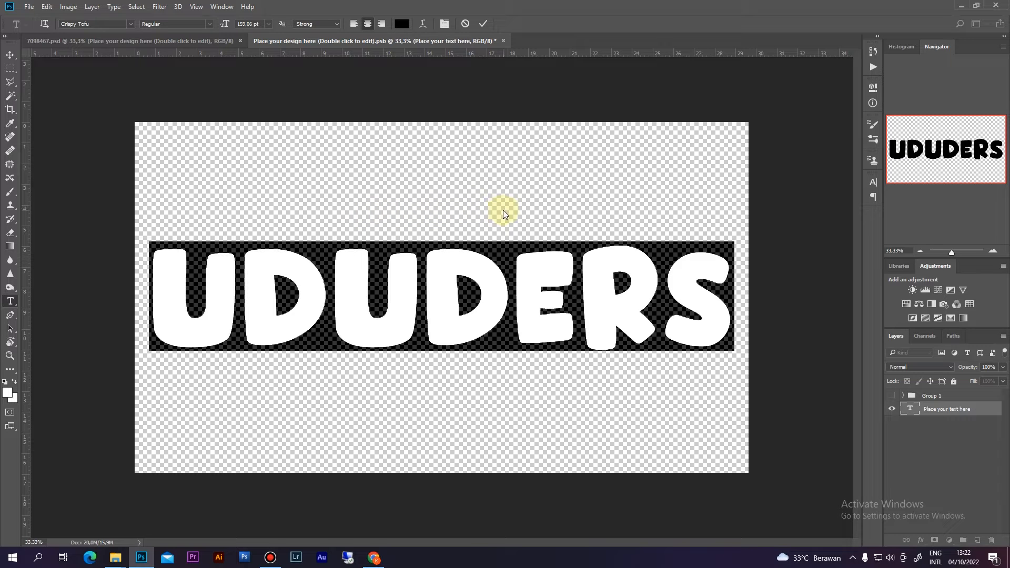
click(105, 24)
key(ctrl+c)
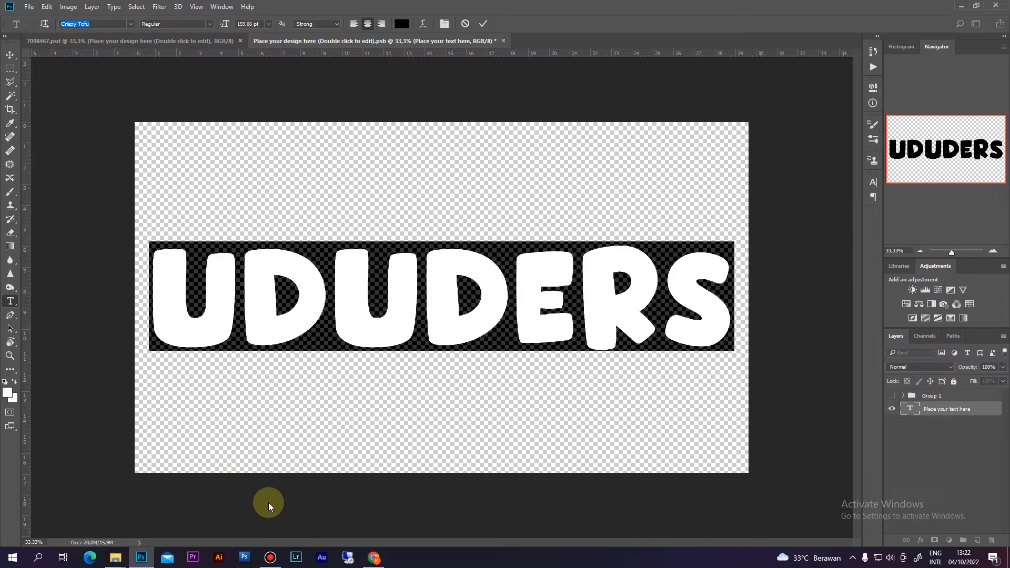
Switch to Chrome, search Google for "Crispy Tofu free font" and open the dafont.com page for the font.
click(373, 558)
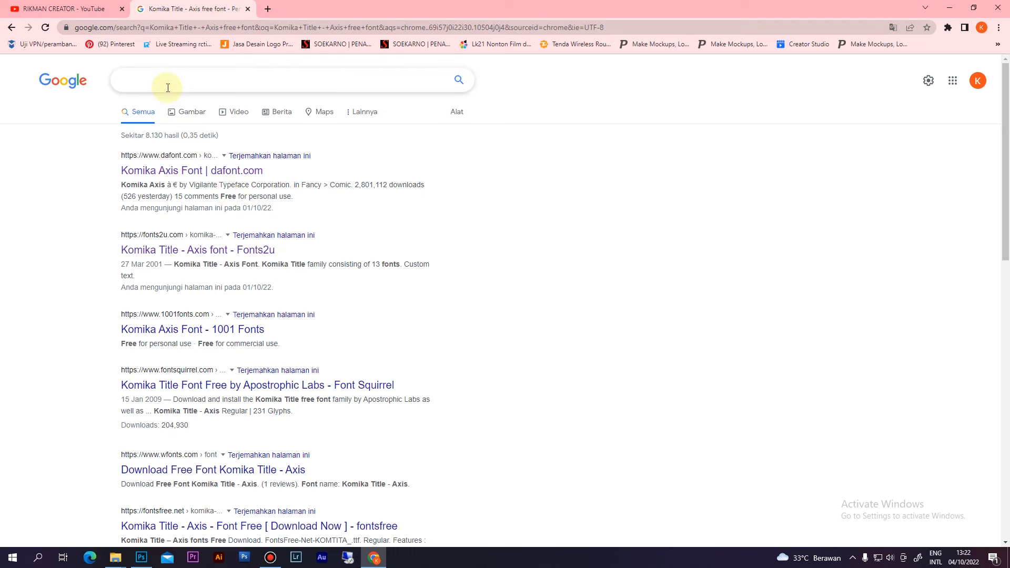
click(167, 85)
key(ctrl+v)
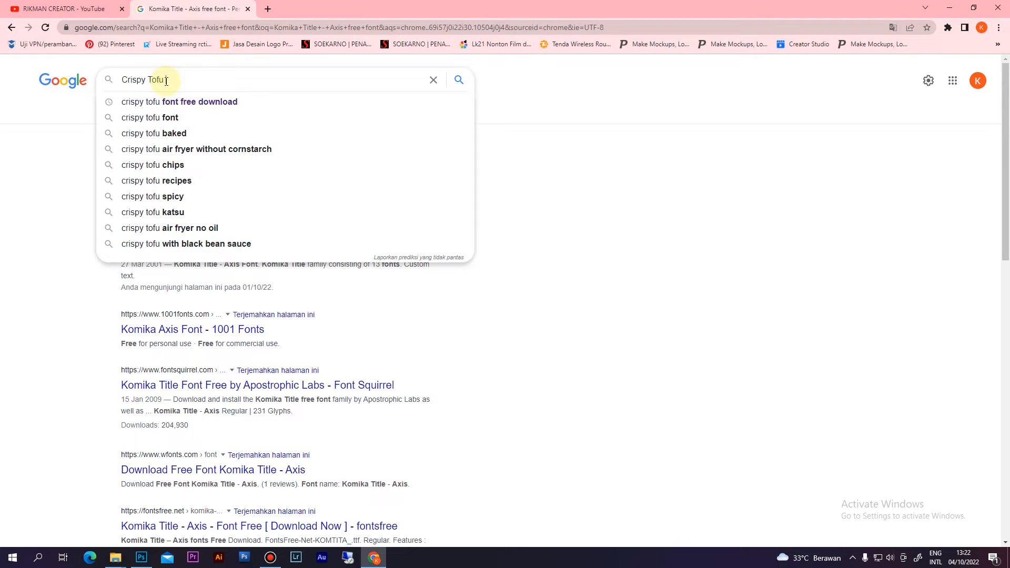
text(f)
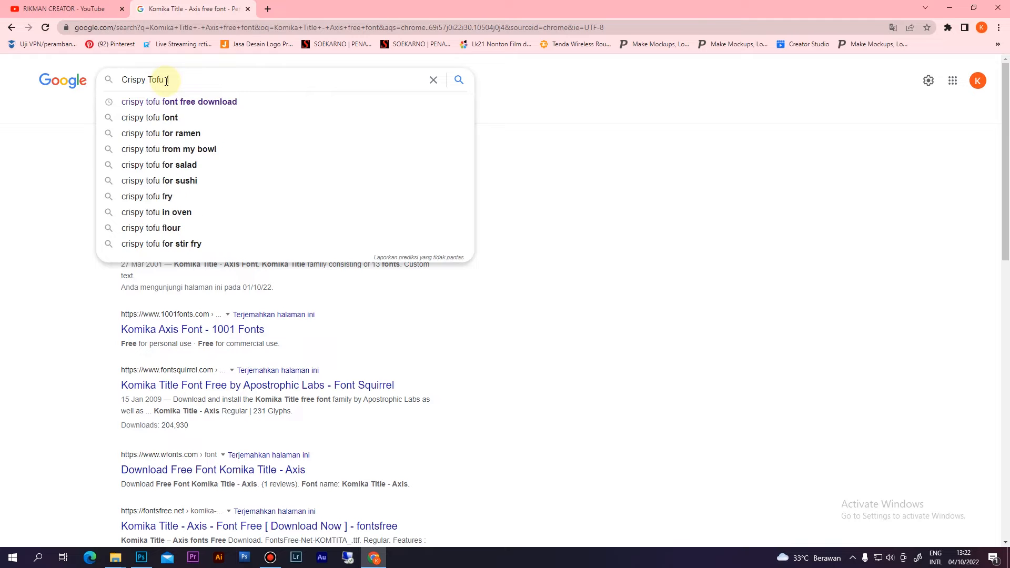
text(ree font)
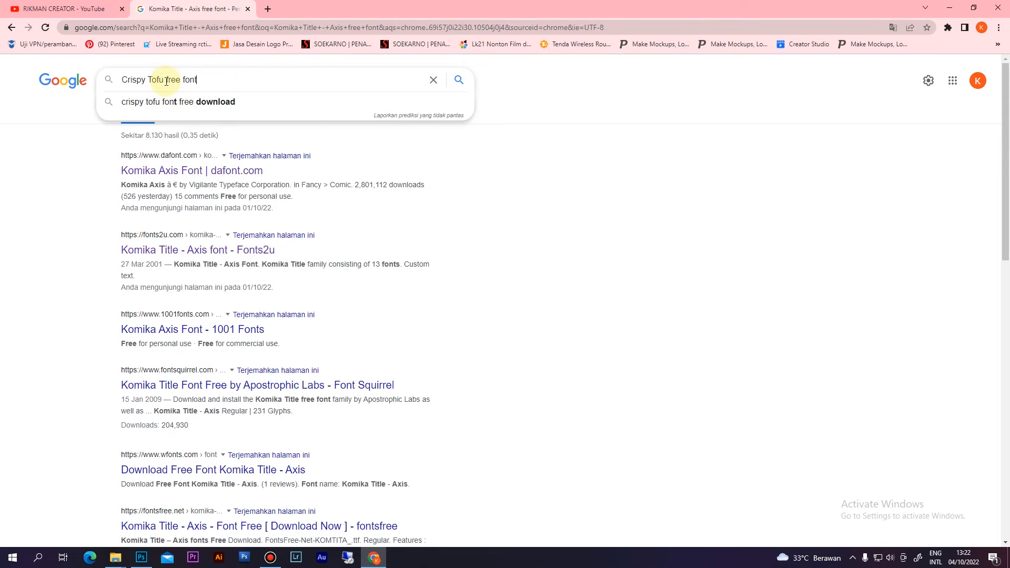
key(Return)
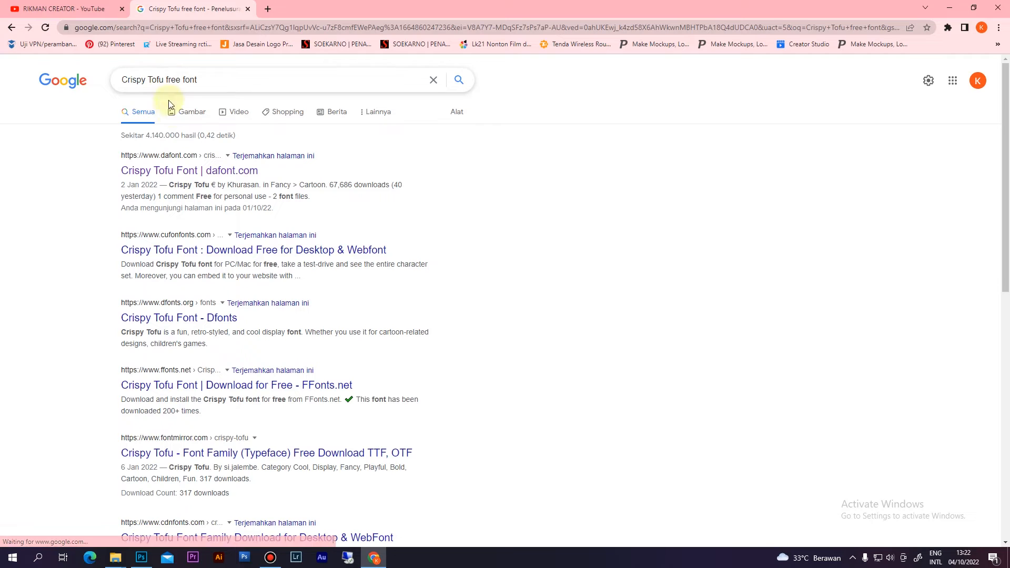
click(195, 171)
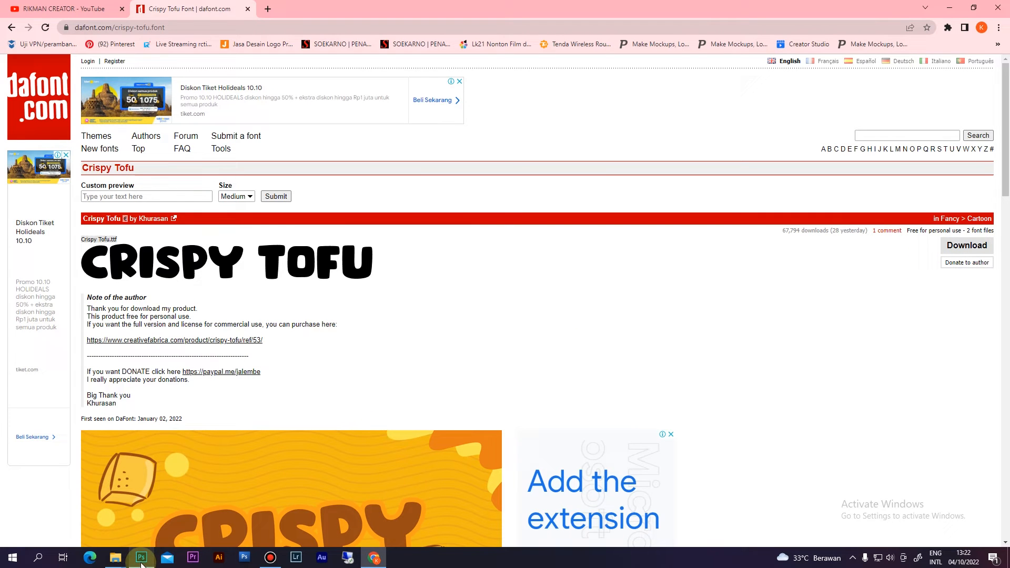
Switch to File Explorer and look at the crispy_tofu font archive in the clouds-text-effect.jpg folder.
mouse_move(141, 557)
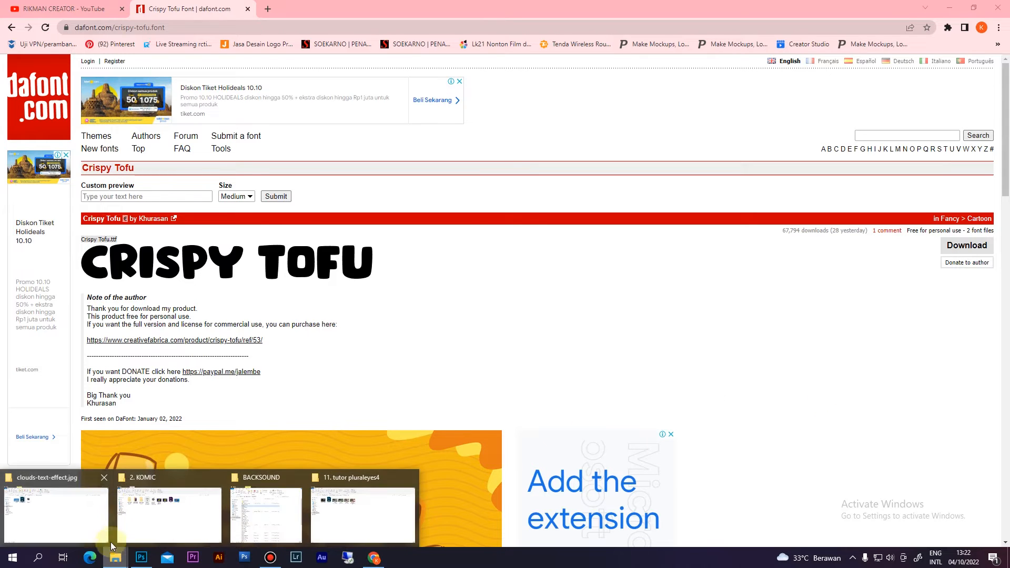
click(90, 520)
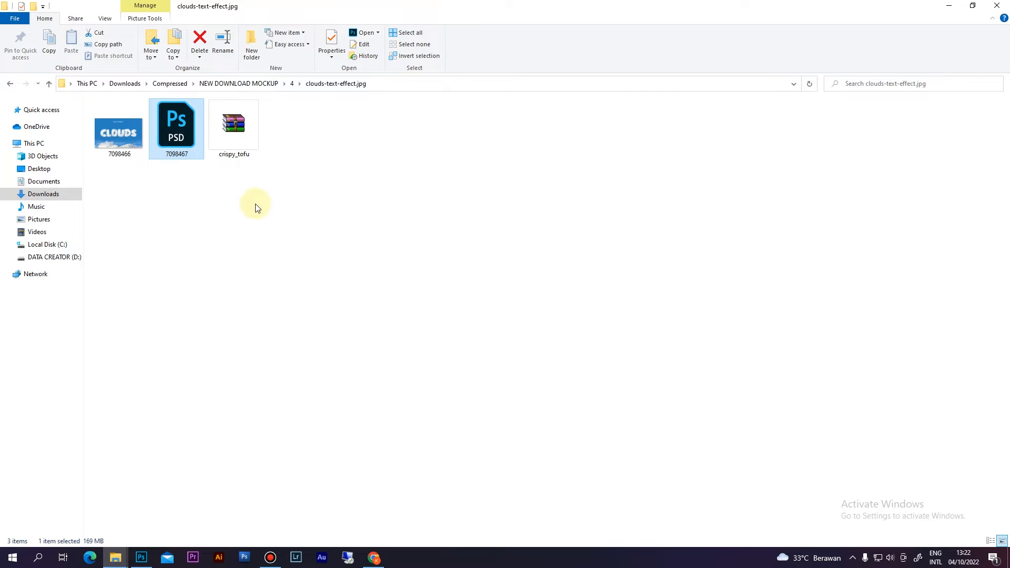
click(232, 134)
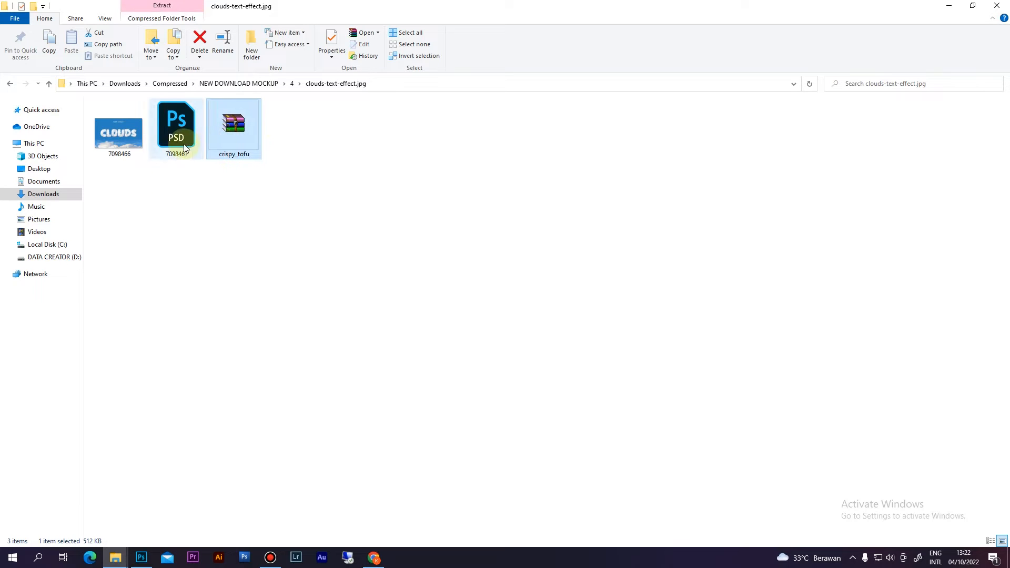
click(283, 222)
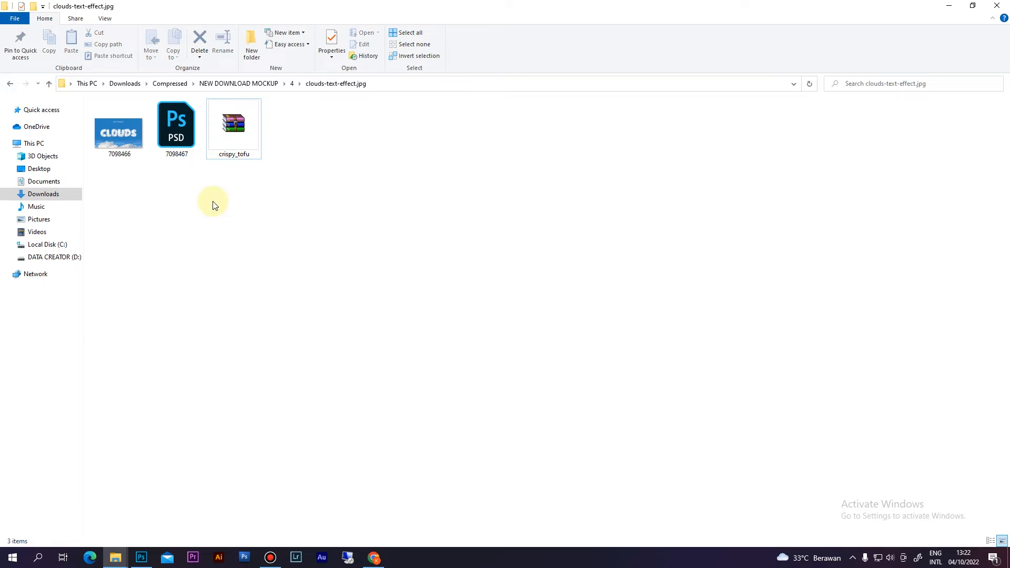
Switch back to Photoshop and replace the text UDUDERS with SEPERTI.
click(141, 557)
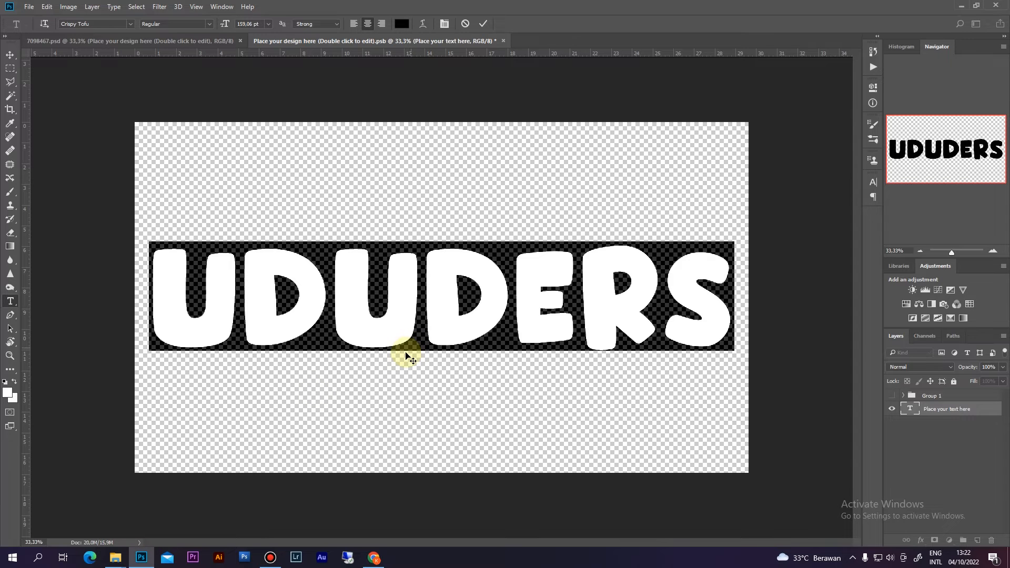
click(426, 299)
double_click(427, 300)
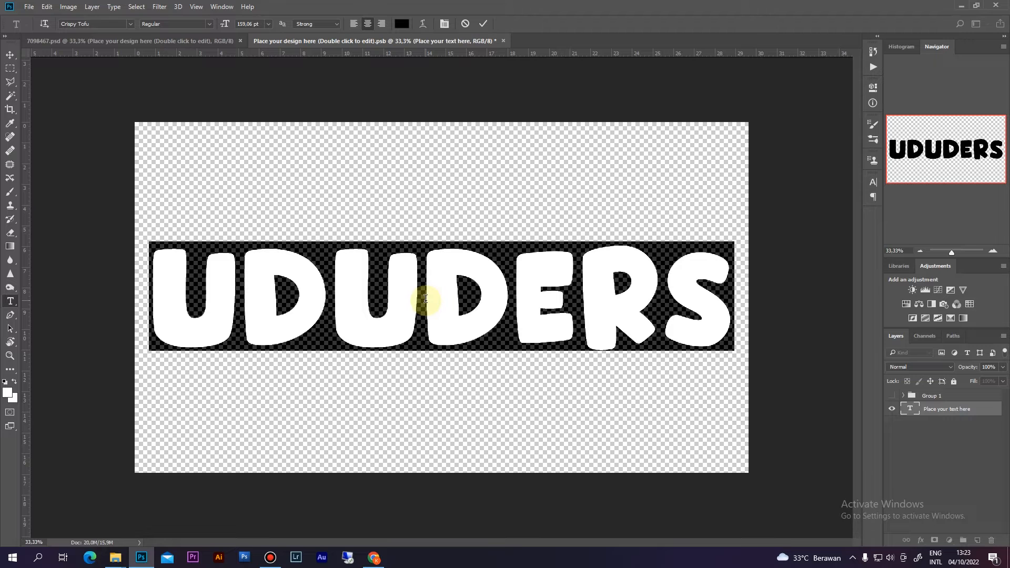
text(SEPE)
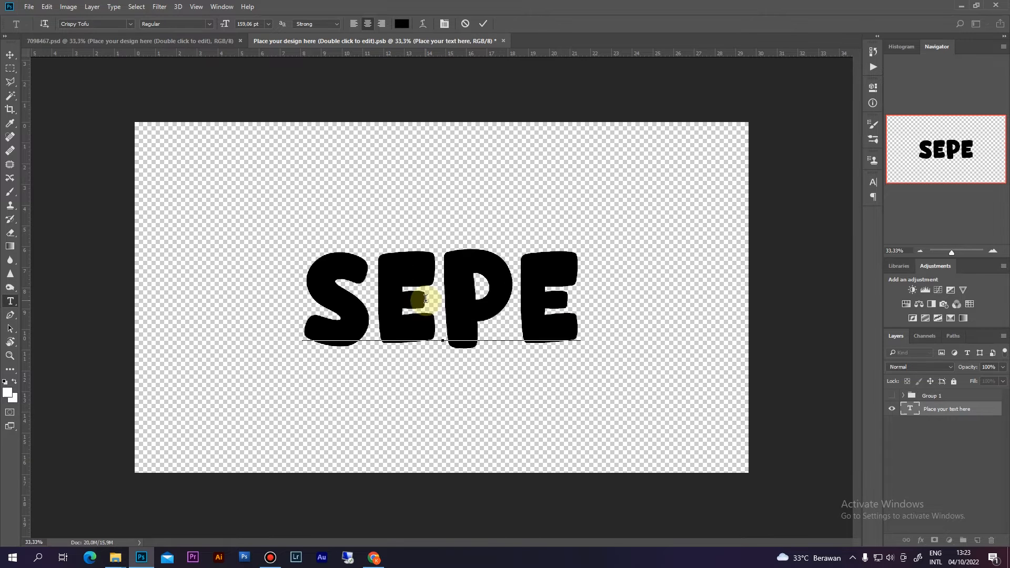
text(RTIA)
key(ctrl+z)
key(ctrl+z)
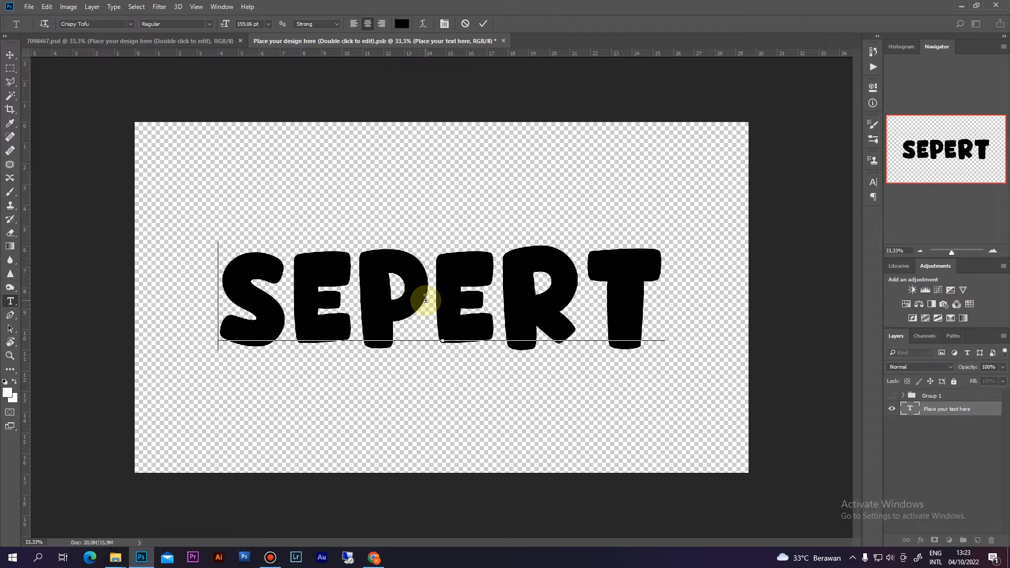
key(ctrl+shift+z)
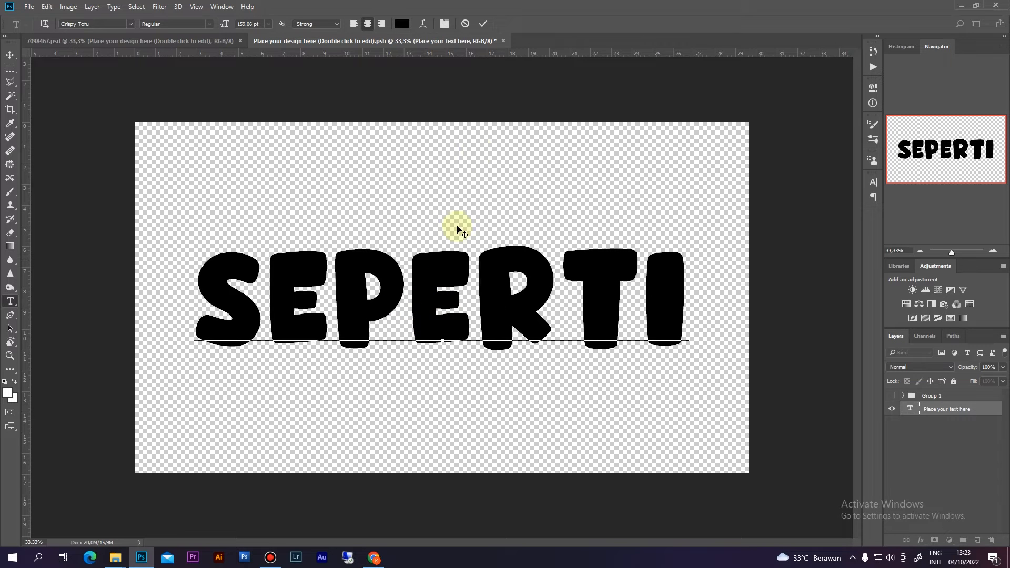
click(483, 23)
key(v)
Duplicate the SEPERTI text layer and place the copy directly beneath the original word.
click(900, 402)
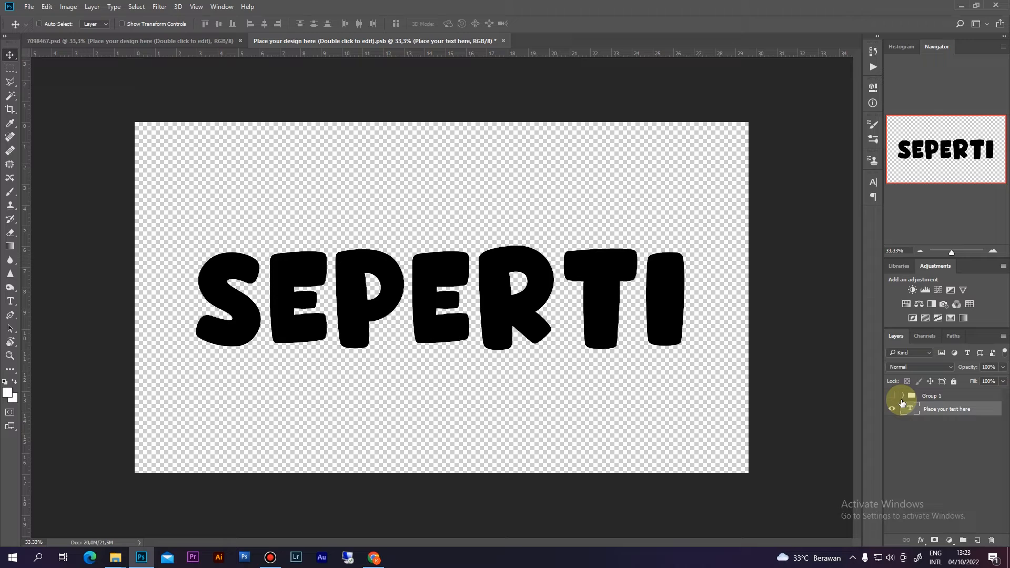
key(ctrl+j)
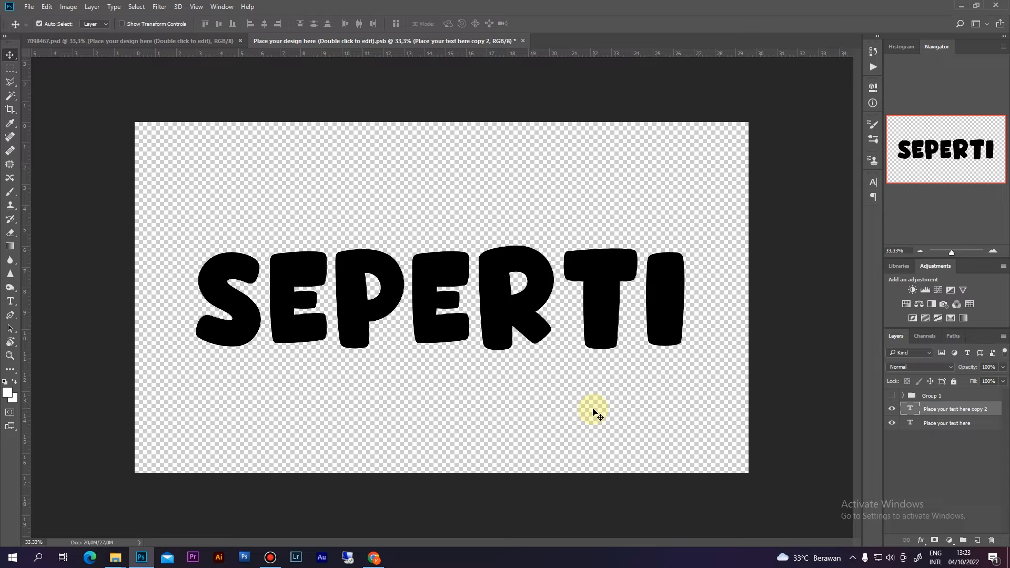
drag(606, 332, 615, 440)
Replace the text of the lower SEPERTI copy with AWAN.
key(t)
click(603, 424)
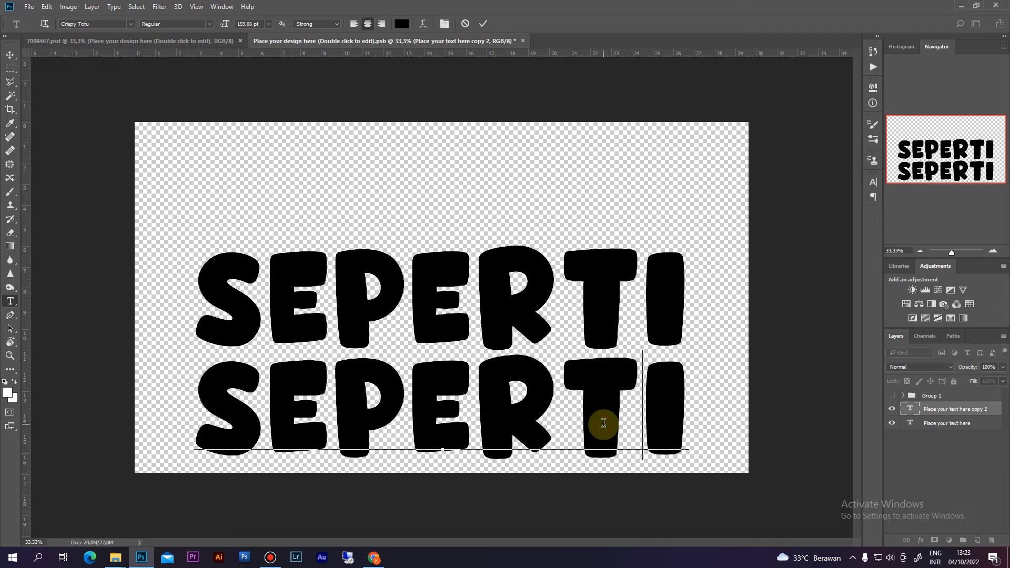
double_click(603, 423)
text(A)
key(BackSpace)
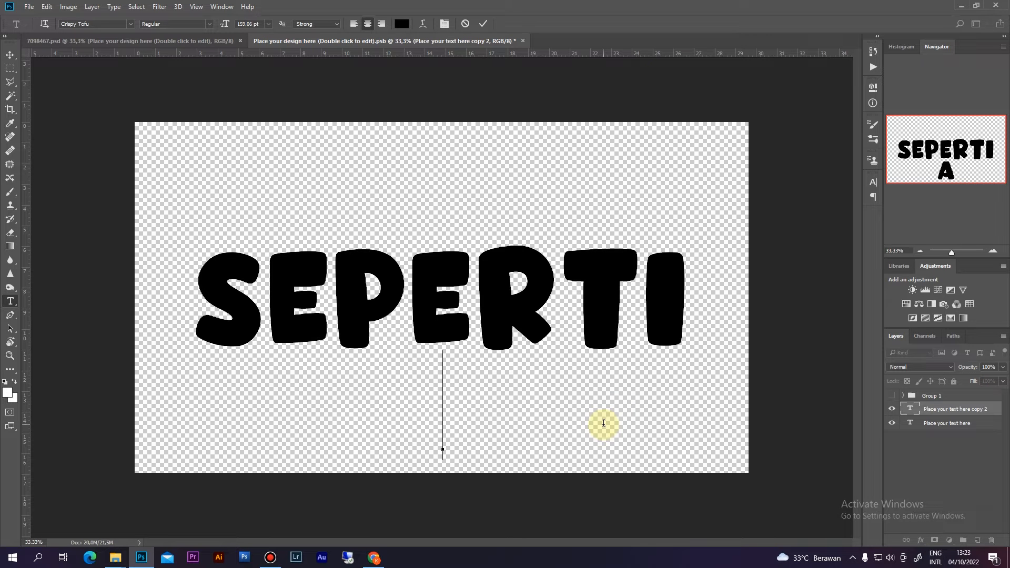
text(AWAN)
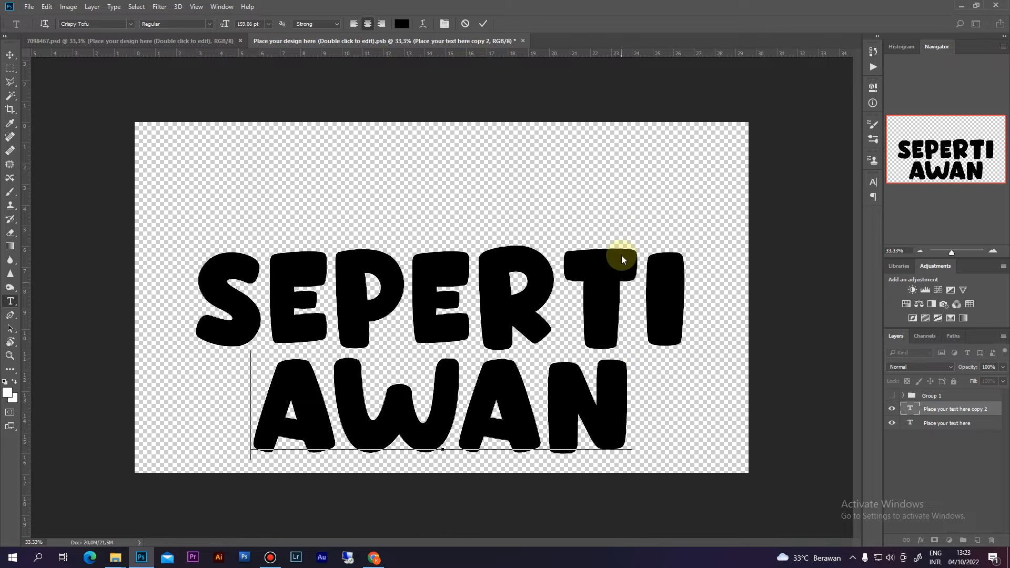
click(483, 23)
key(v)
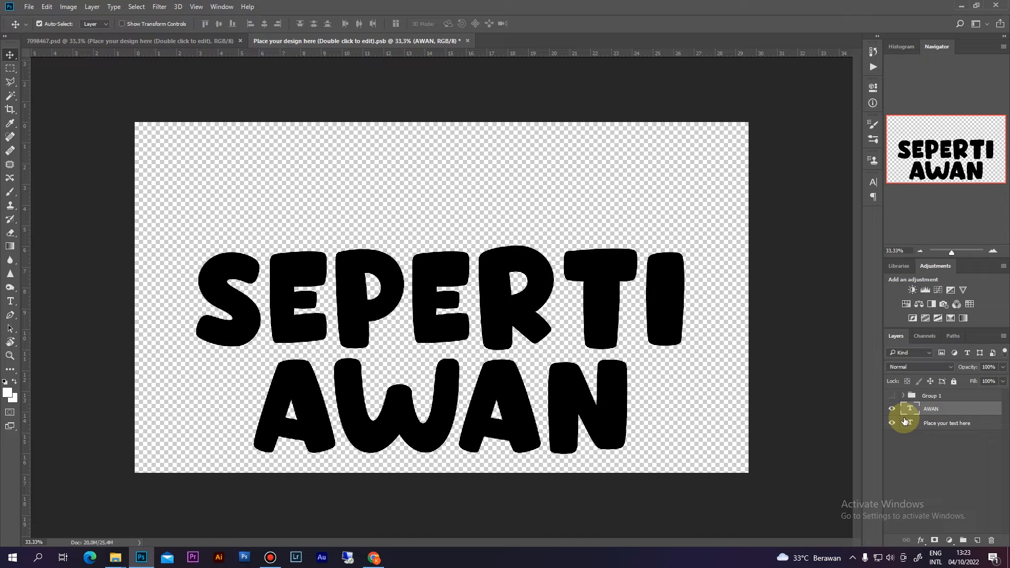
Center the SEPERTI and AWAN text layers horizontally on the smart object's canvas, one after the other.
click(499, 297)
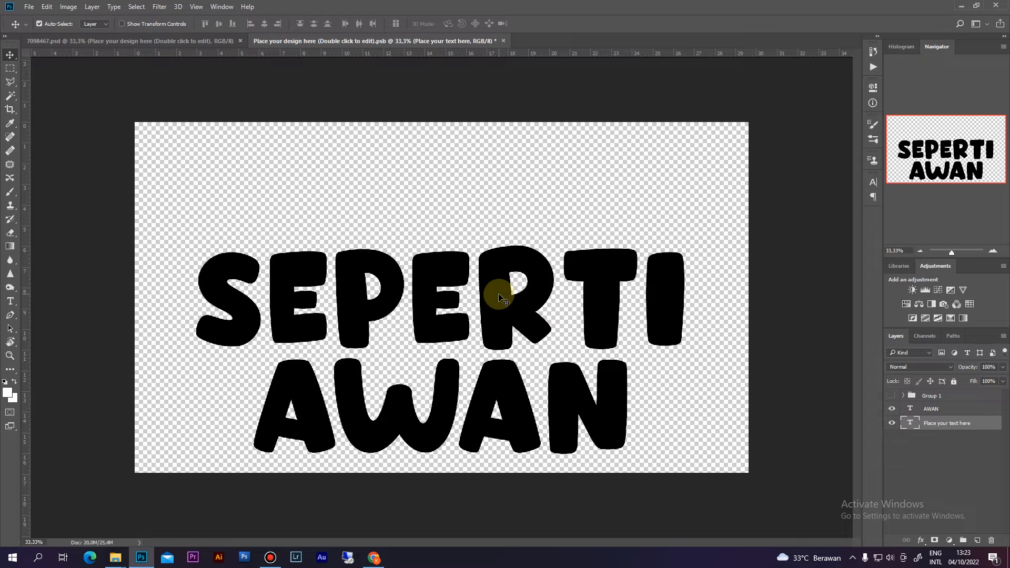
key(ctrl)
key(ctrl+a)
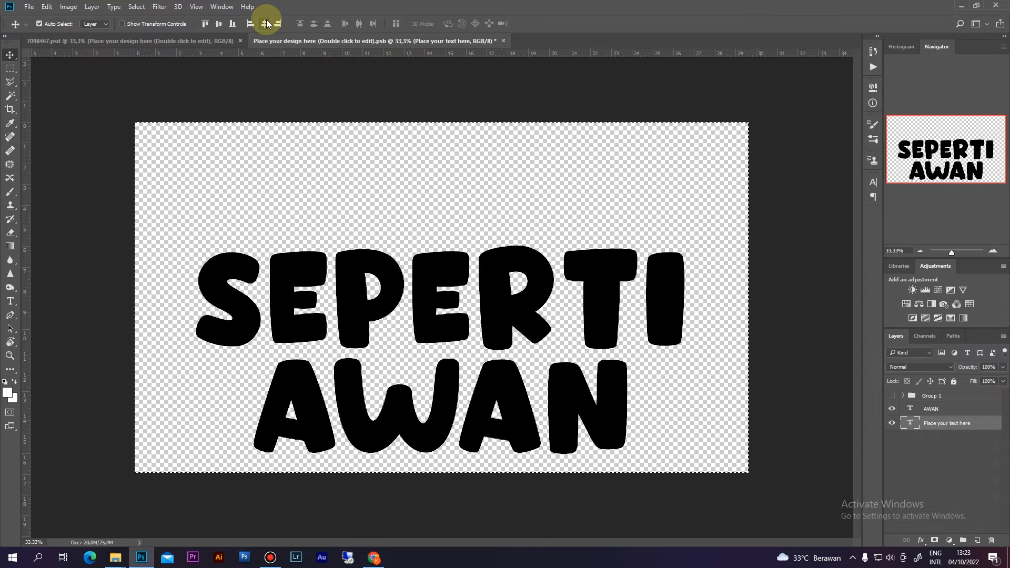
click(265, 22)
key(ctrl+d)
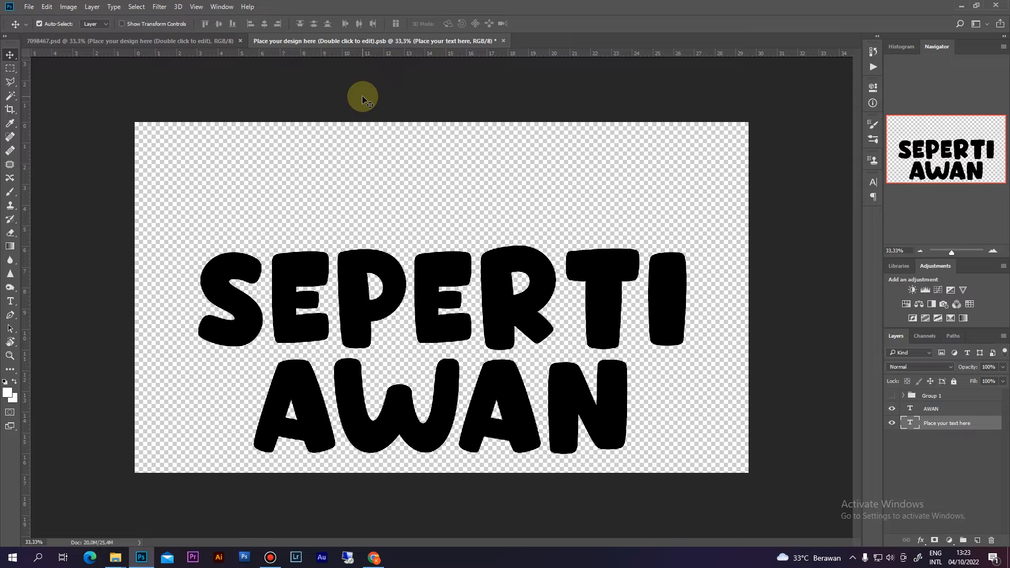
click(600, 384)
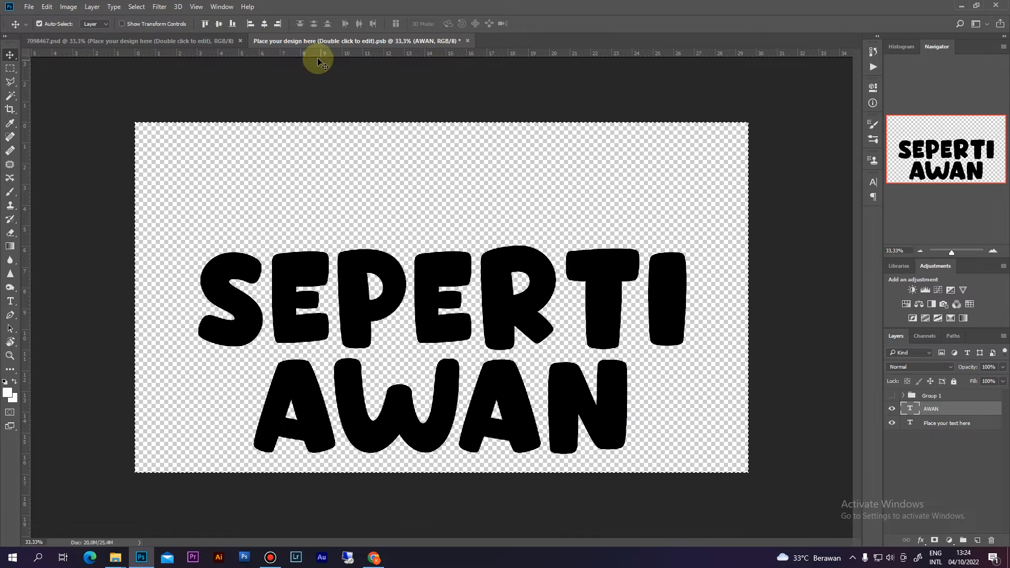
click(265, 24)
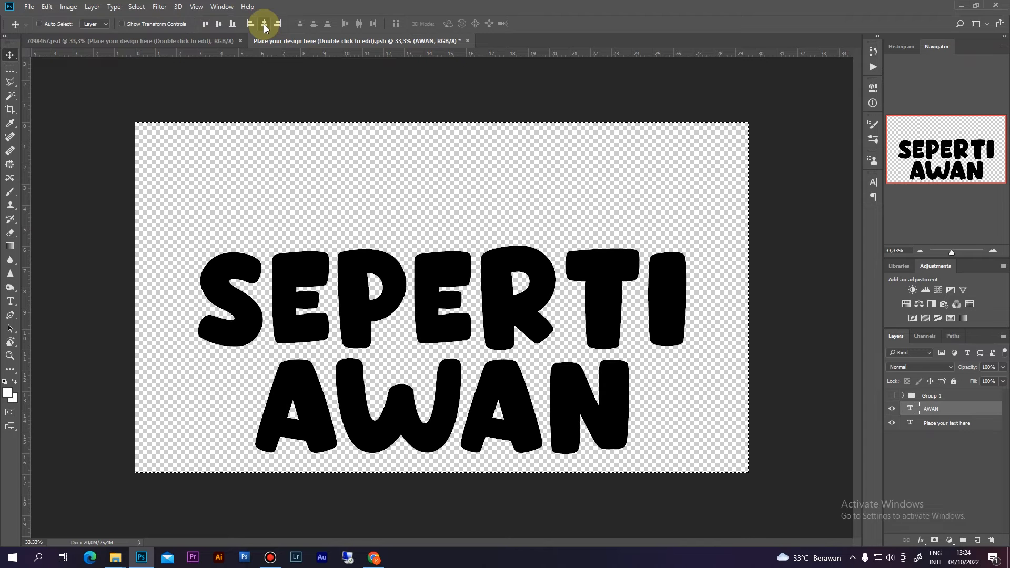
key(ctrl+d)
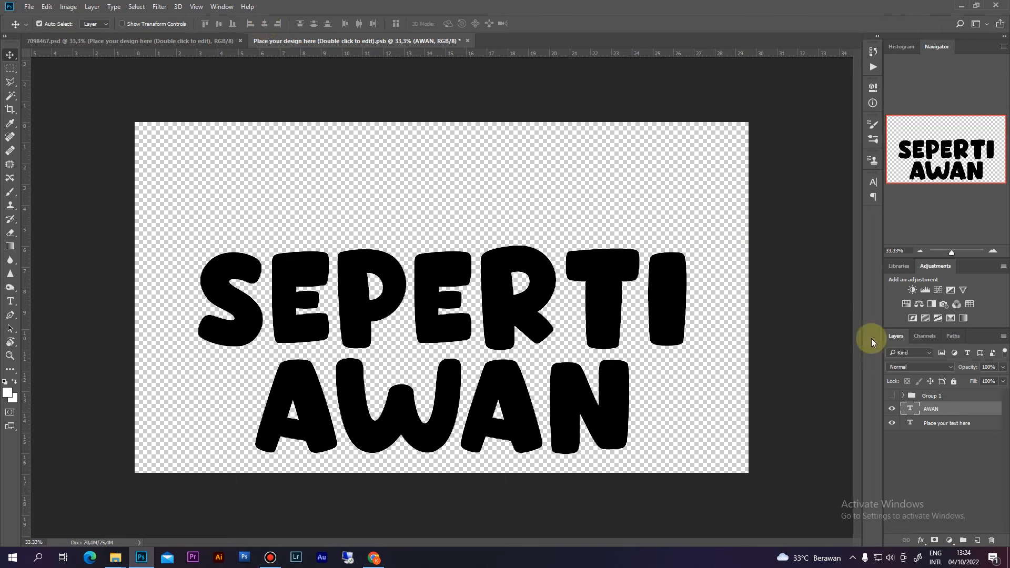
Group the AWAN and SEPERTI text layers and center the group vertically on the canvas.
ctrl+click(933, 414)
ctrl+click(936, 414)
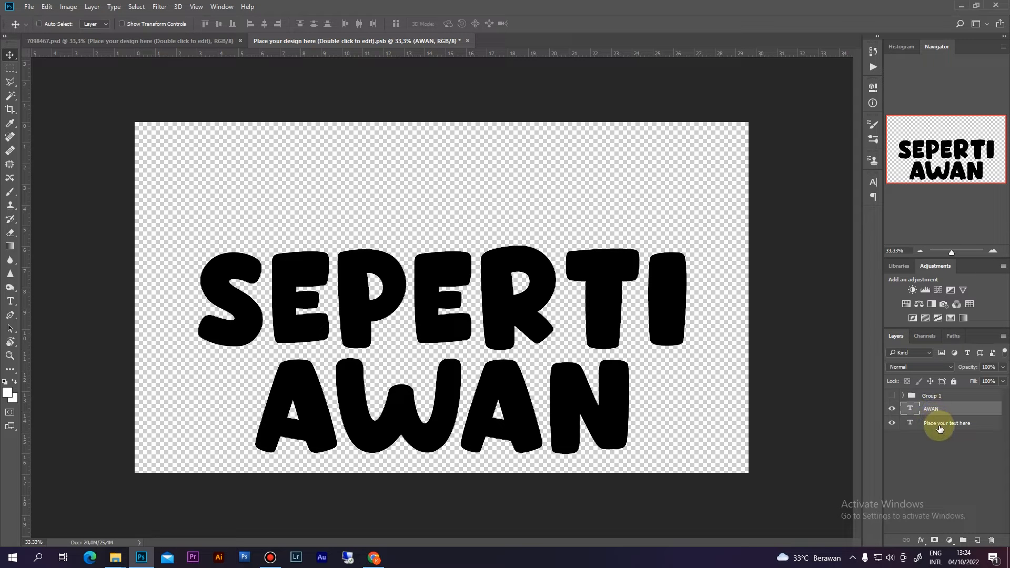
ctrl+click(941, 424)
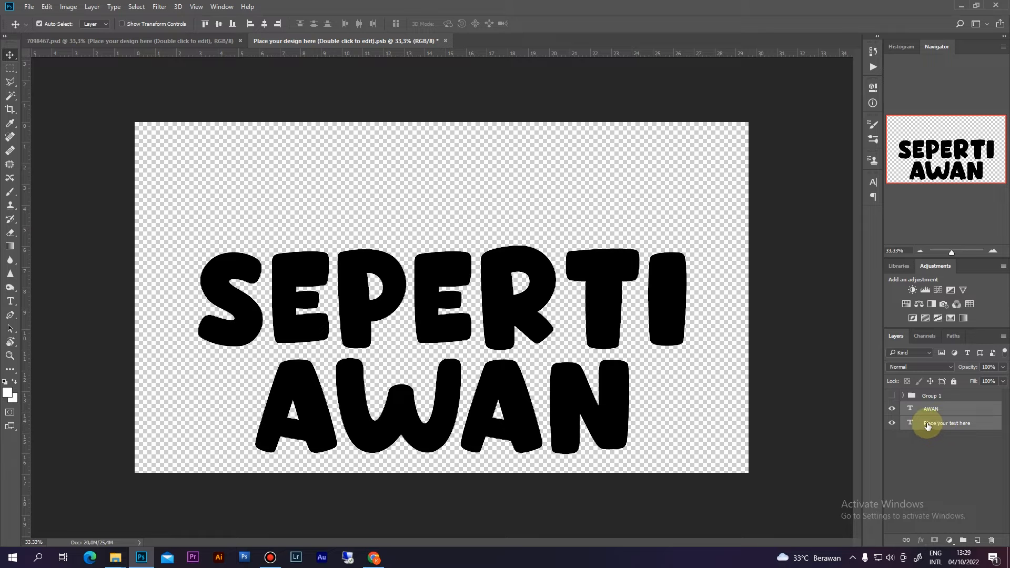
key(ctrl+g)
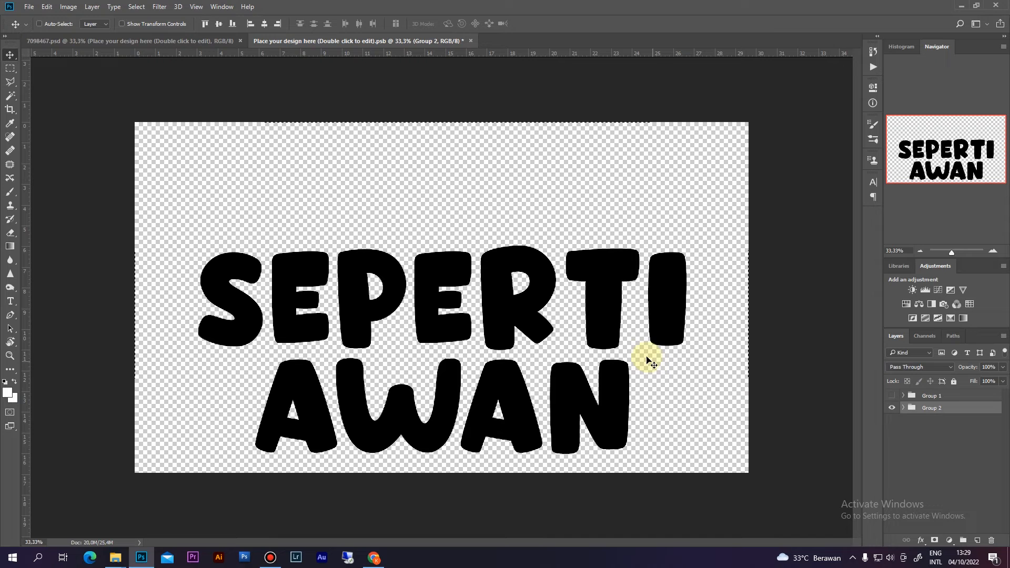
key(ctrl+a)
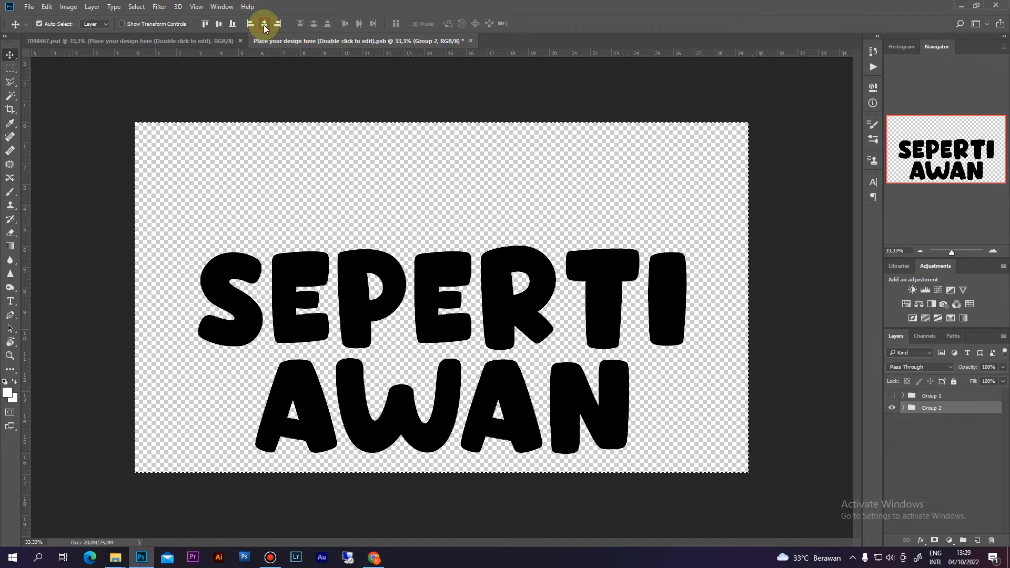
click(218, 24)
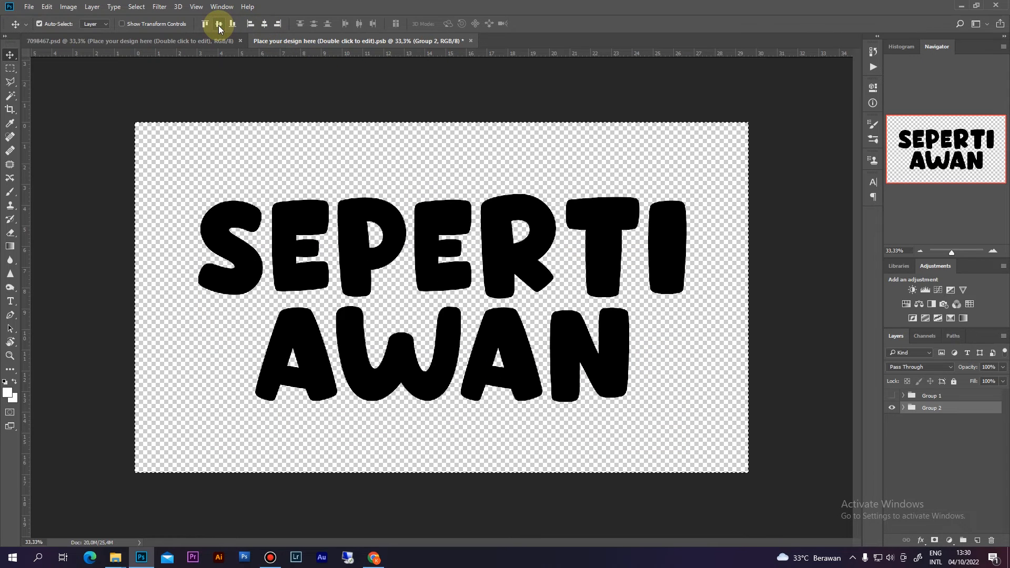
key(ctrl+d)
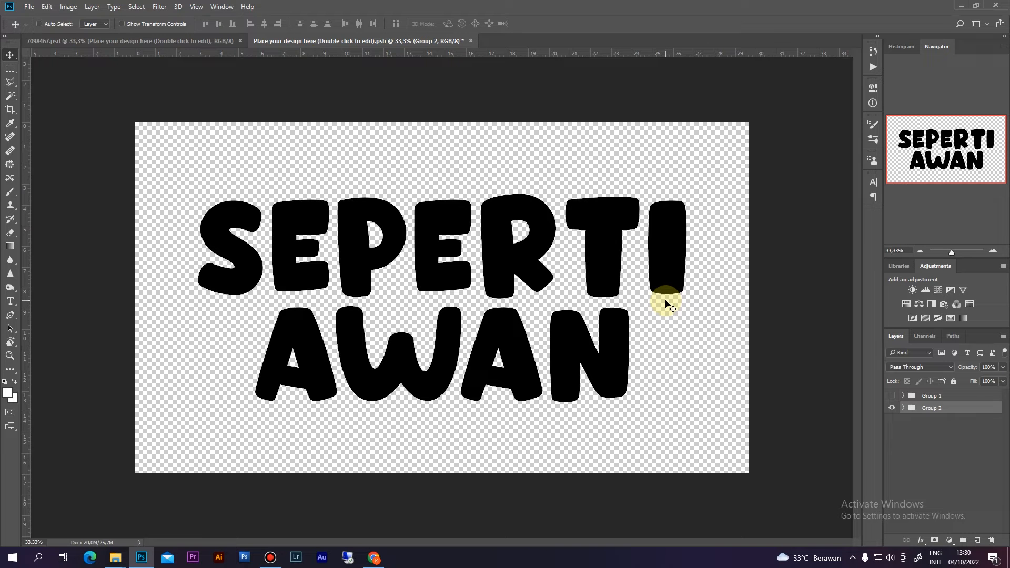
Save the smart object and check the updated cloud lettering in 7098467.psd.
key(ctrl+s)
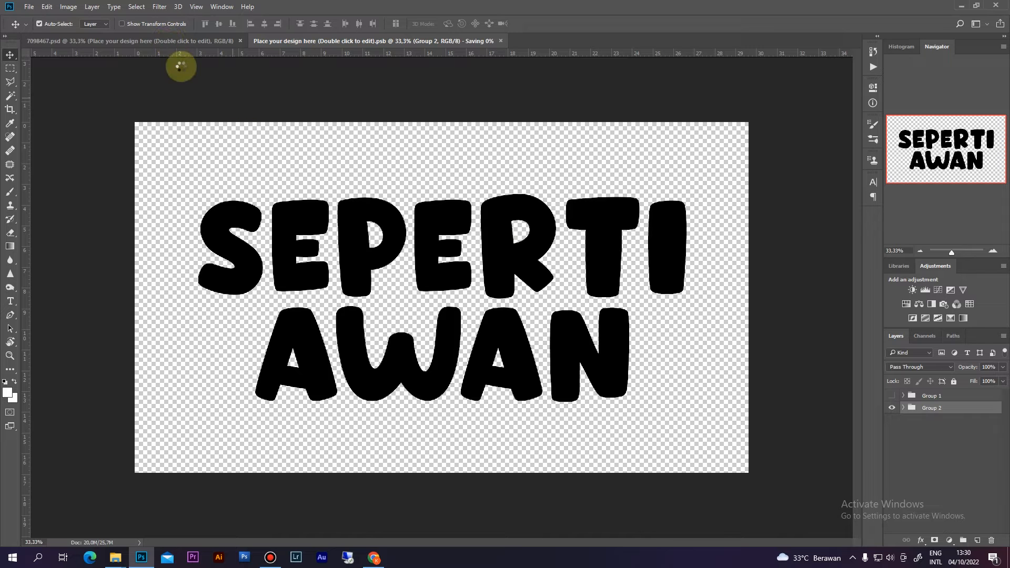
click(142, 44)
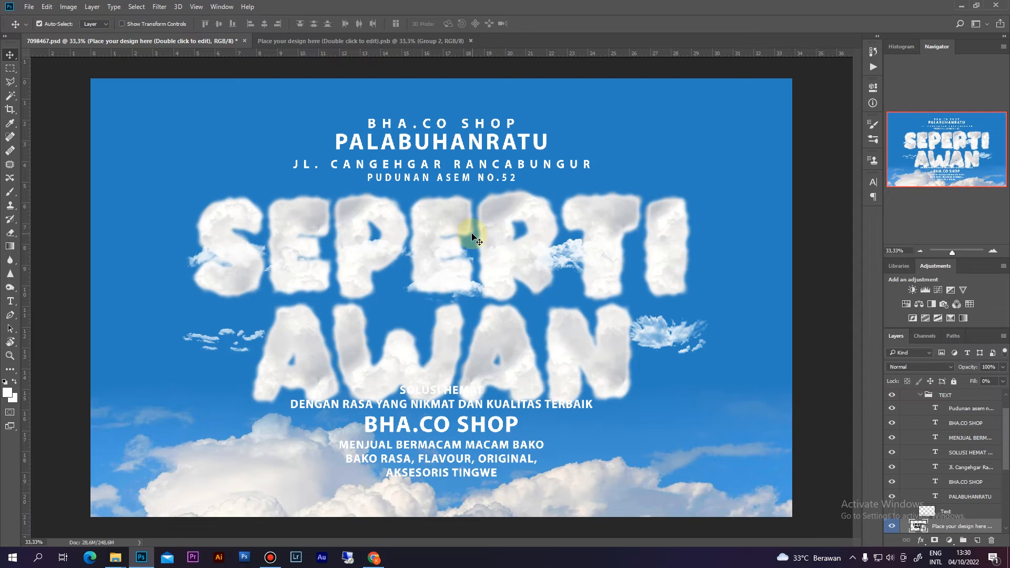
key(ctrl)
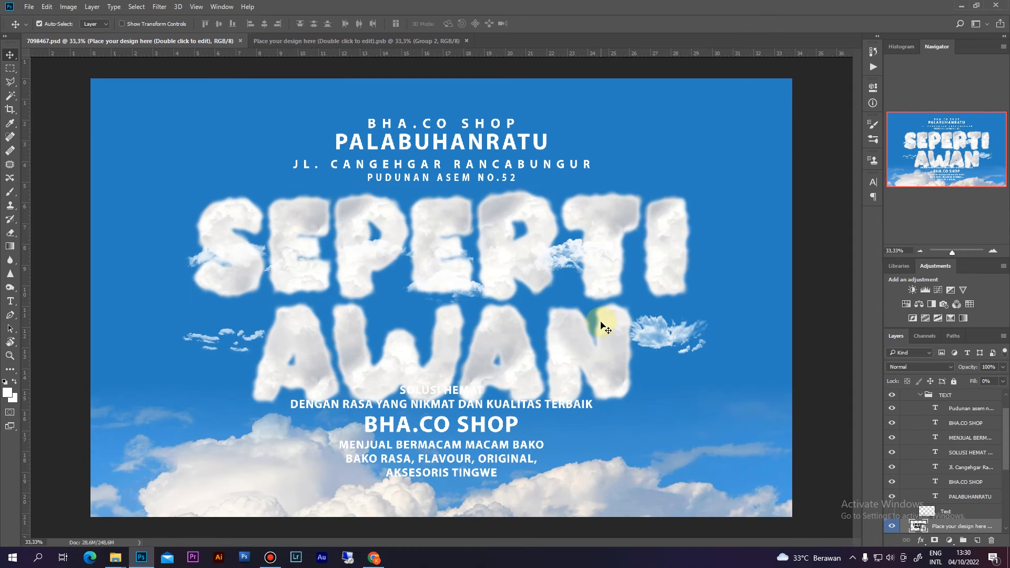
Scale the SEPERTI AWAN group down around its center and save the smart object to update 7098467.psd.
key(ctrl)
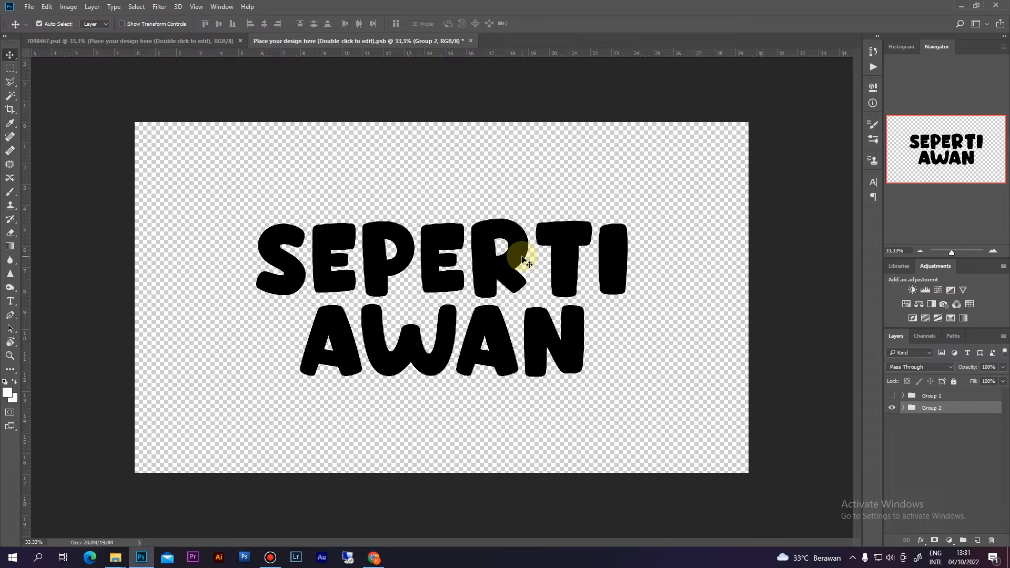
click(163, 43)
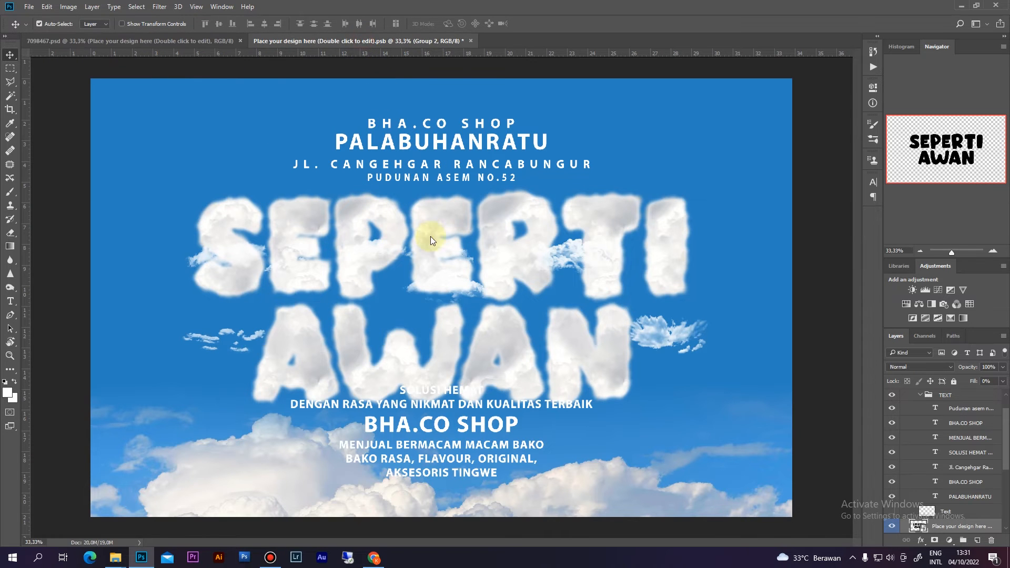
key(ctrl+Tab)
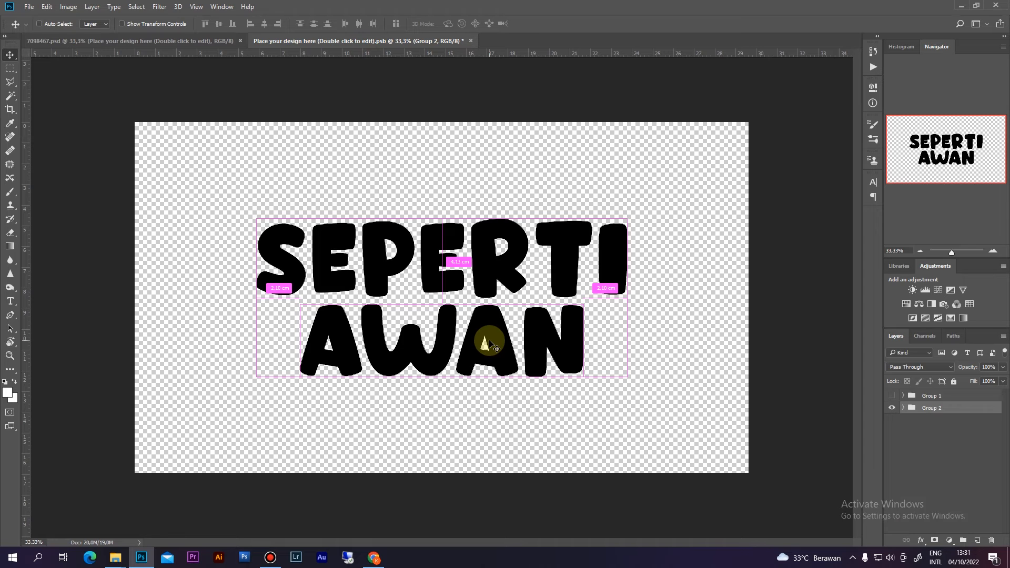
key(ctrl+s)
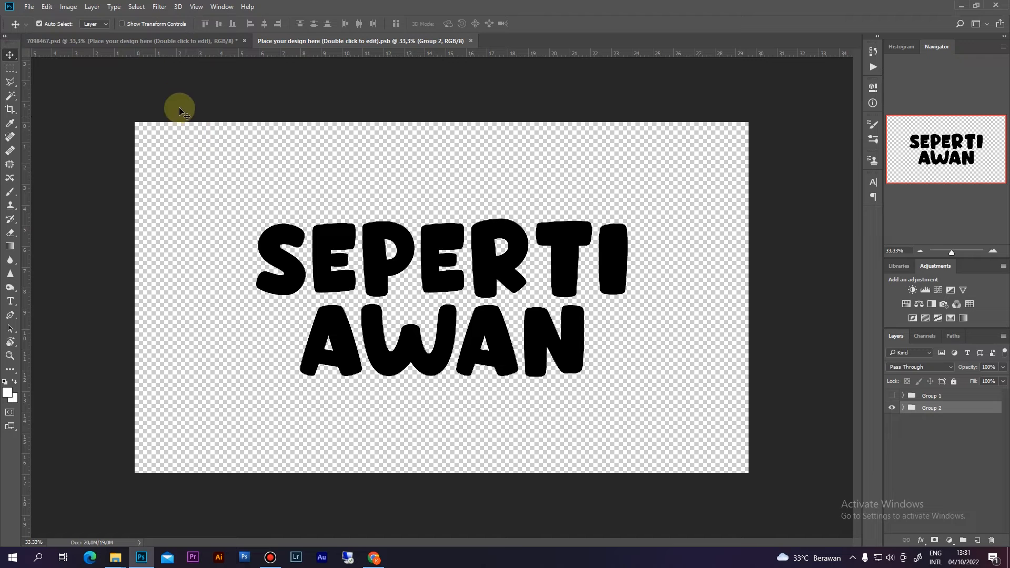
click(157, 45)
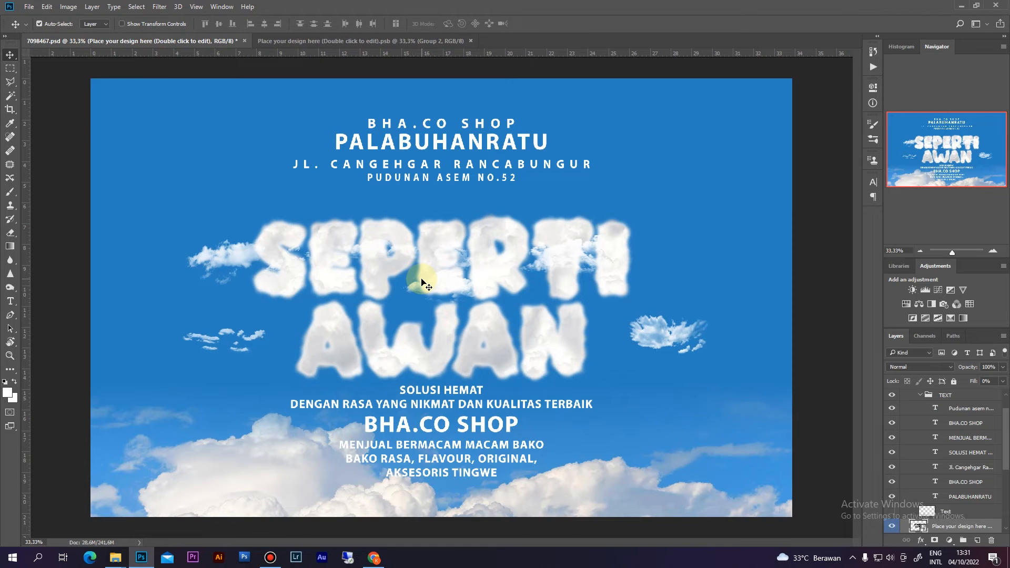
Enlarge the SEPERTI AWAN group slightly around its center in the smart object and save it to update 7098467.psd.
key(ctrl+Tab)
key(ctrl+Tab)
click(329, 43)
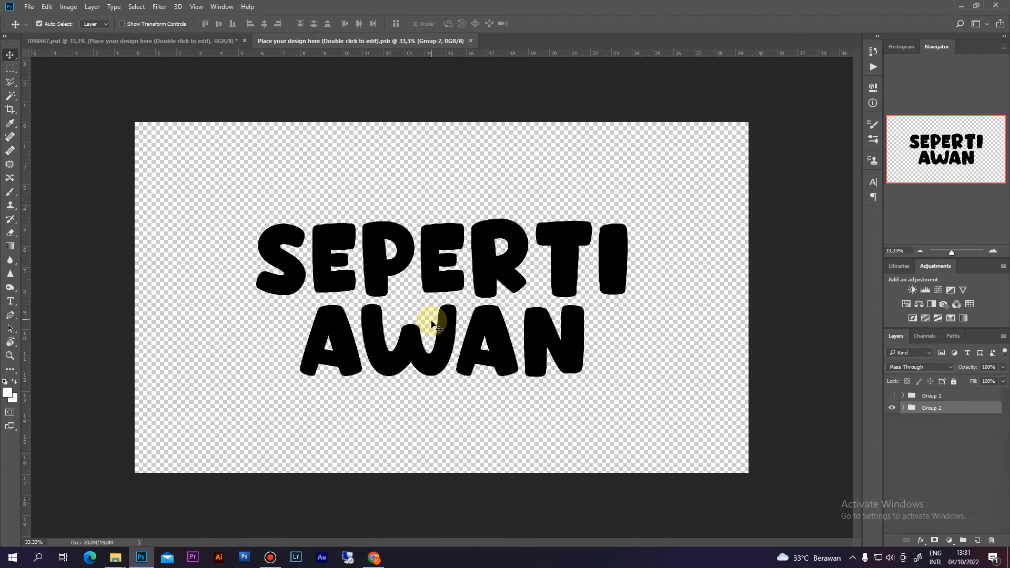
key(ctrl+t)
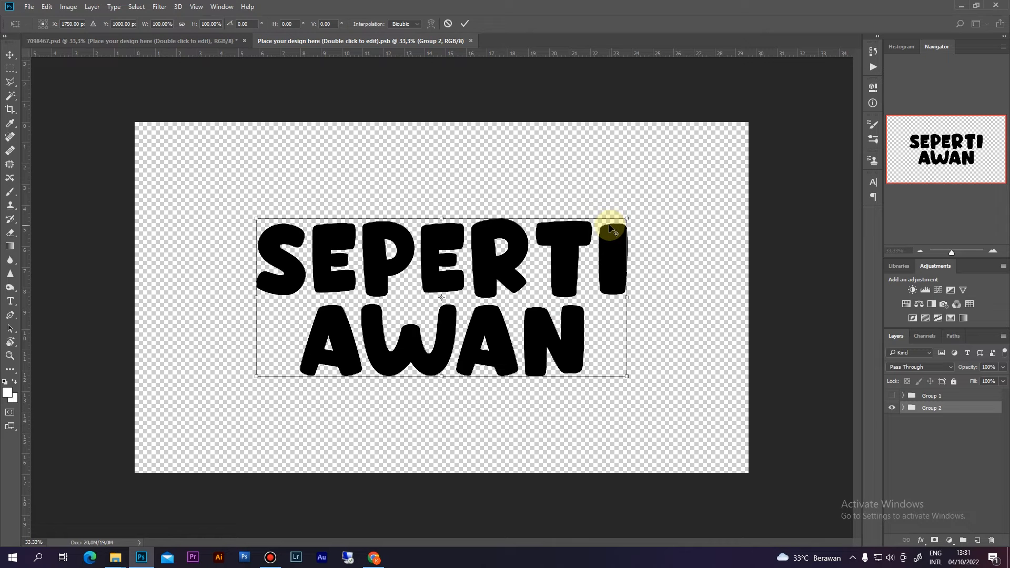
mouse_move(627, 219)
mouse_down()
mouse_move(647, 203)
mouse_move(639, 210)
mouse_up()
key(Return)
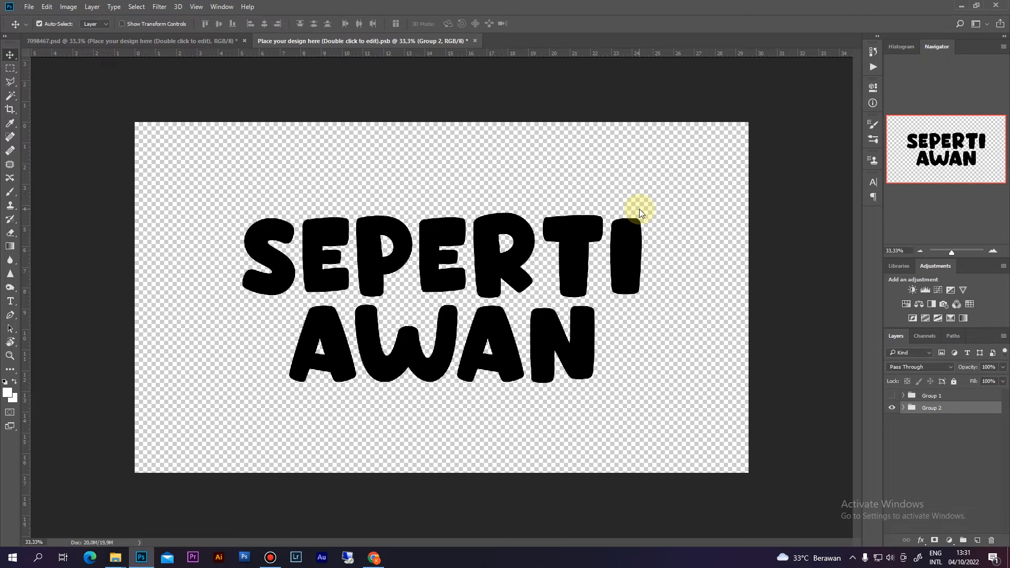
key(ctrl+s)
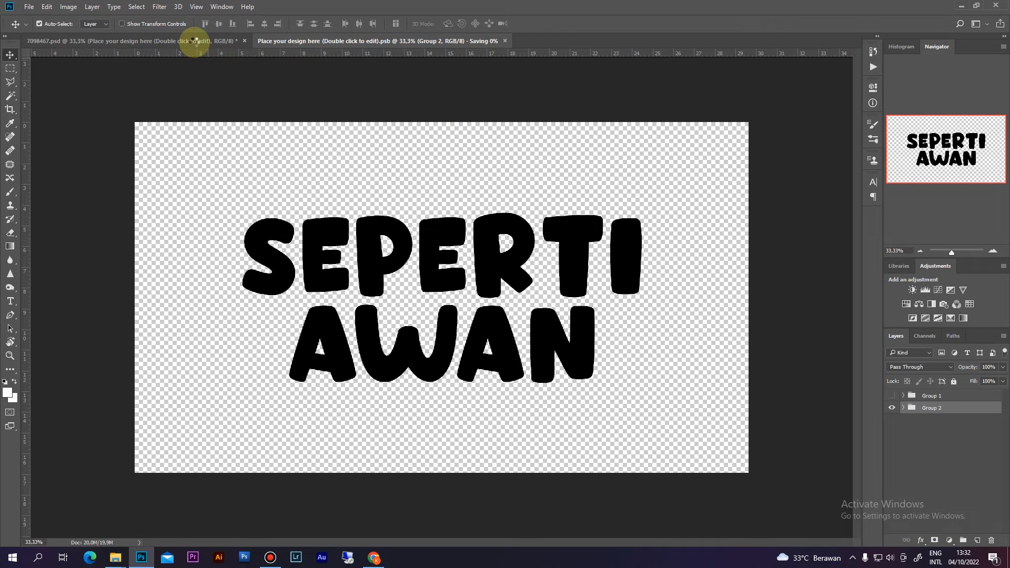
click(194, 42)
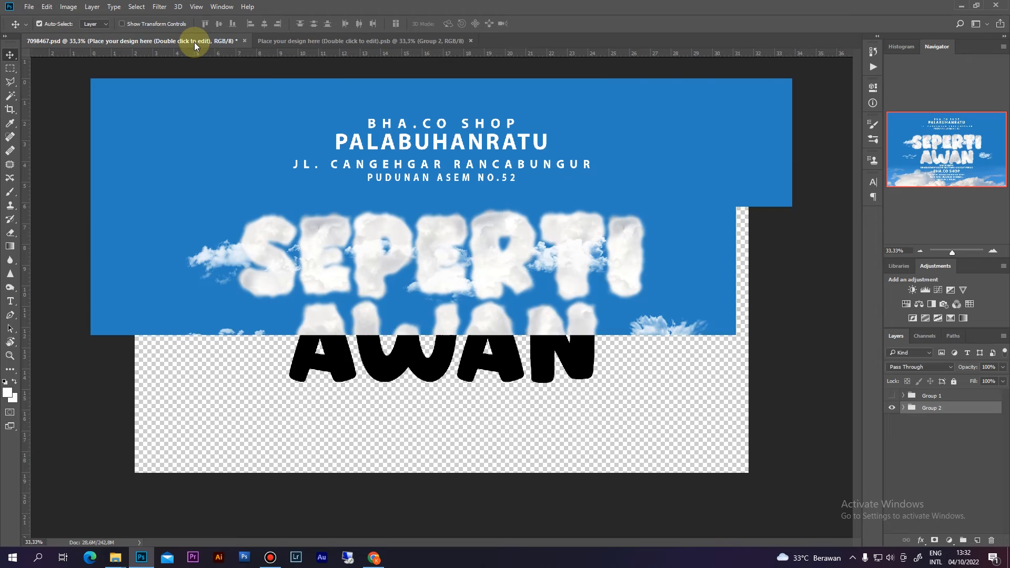
key(ctrl+minus)
key(ctrl+plus)
key(ctrl+minus)
key(ctrl+plus)
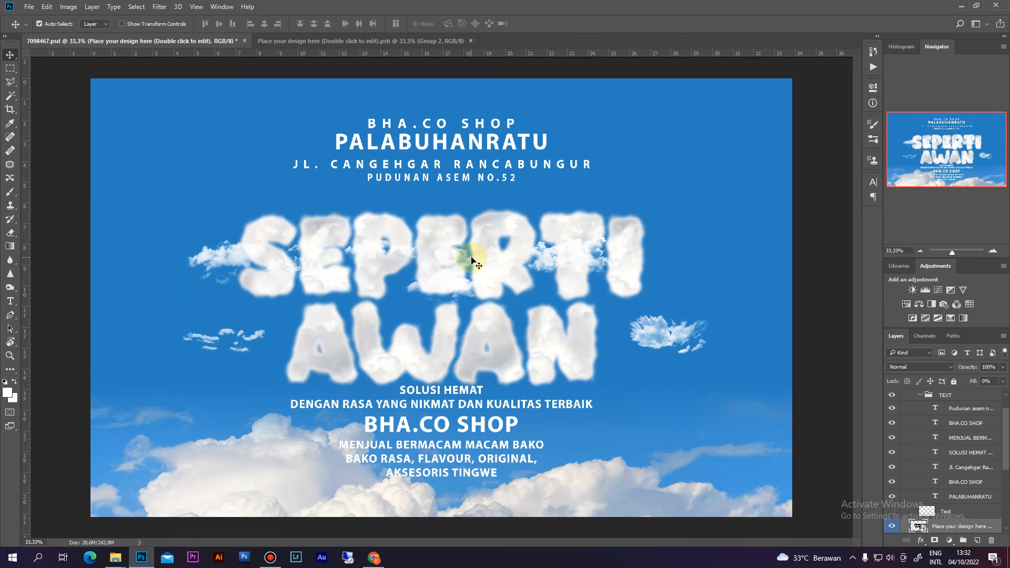
key(ctrl+minus)
key(ctrl+plus)
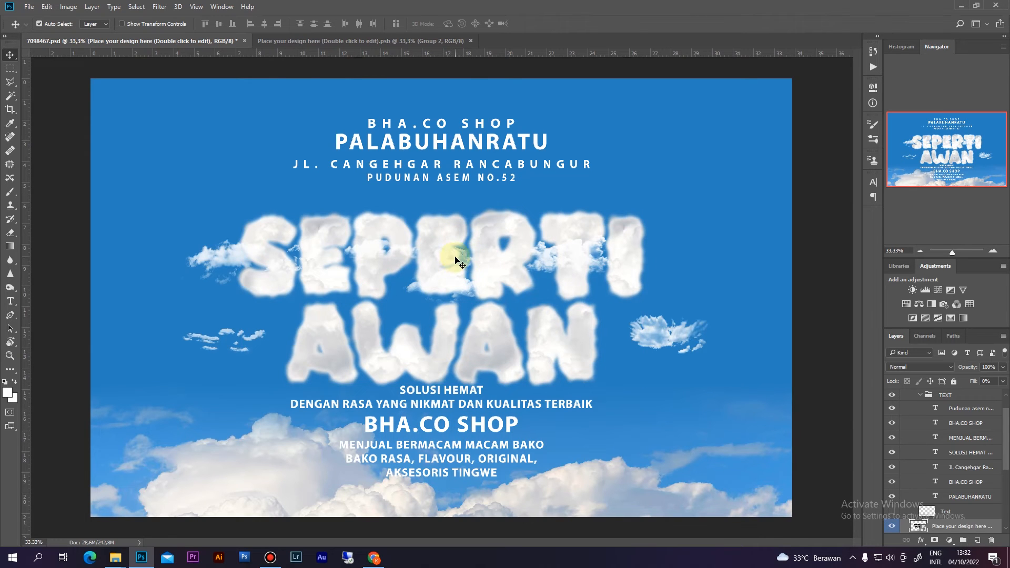
Replace the BHA.CO SHOP text in the poster's first line with MEMBUAT DESAIN DENGAN MUDAH DAN CEPAT.
key(t)
click(423, 124)
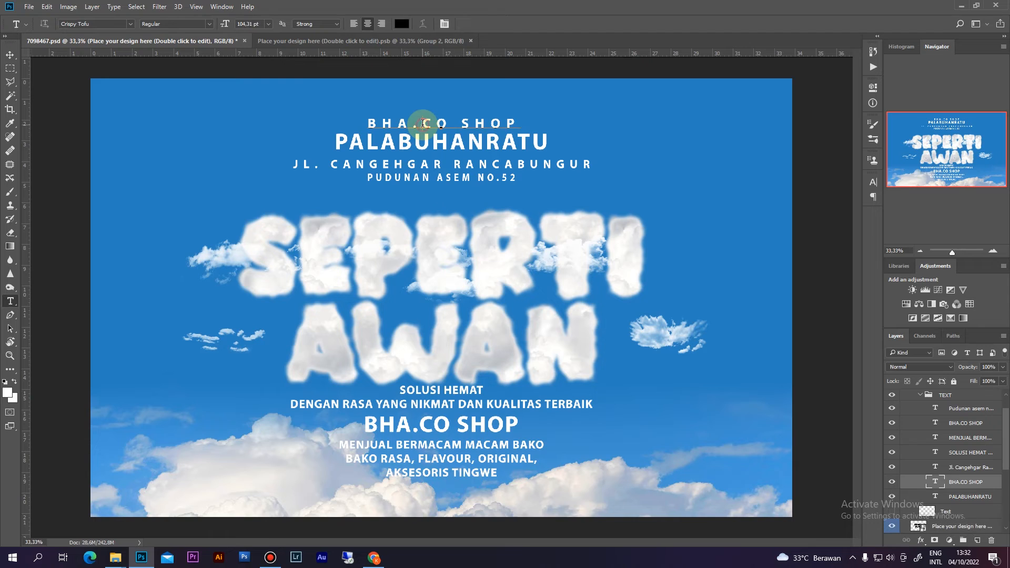
key(ctrl+a)
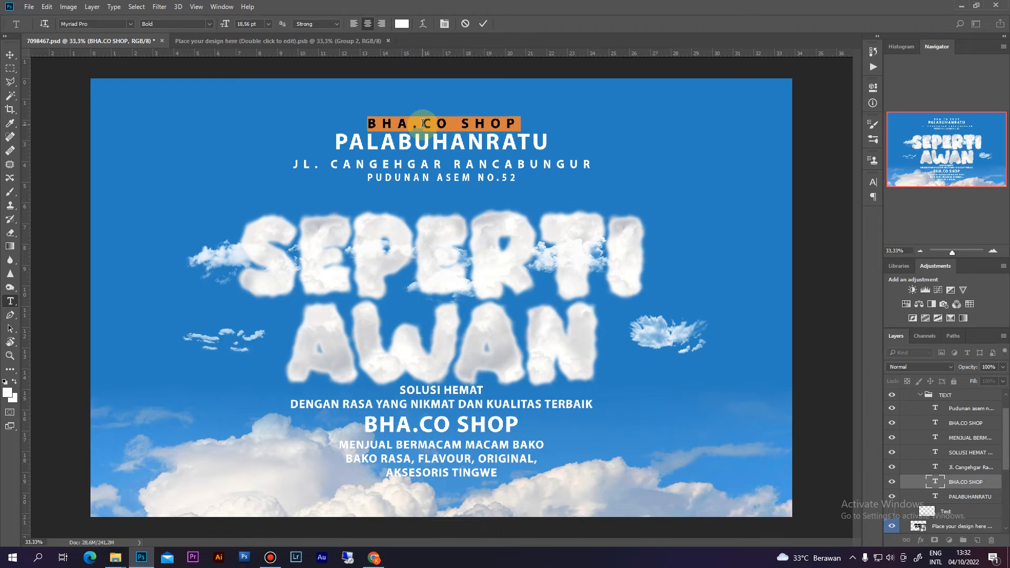
text(MEMBUAT)
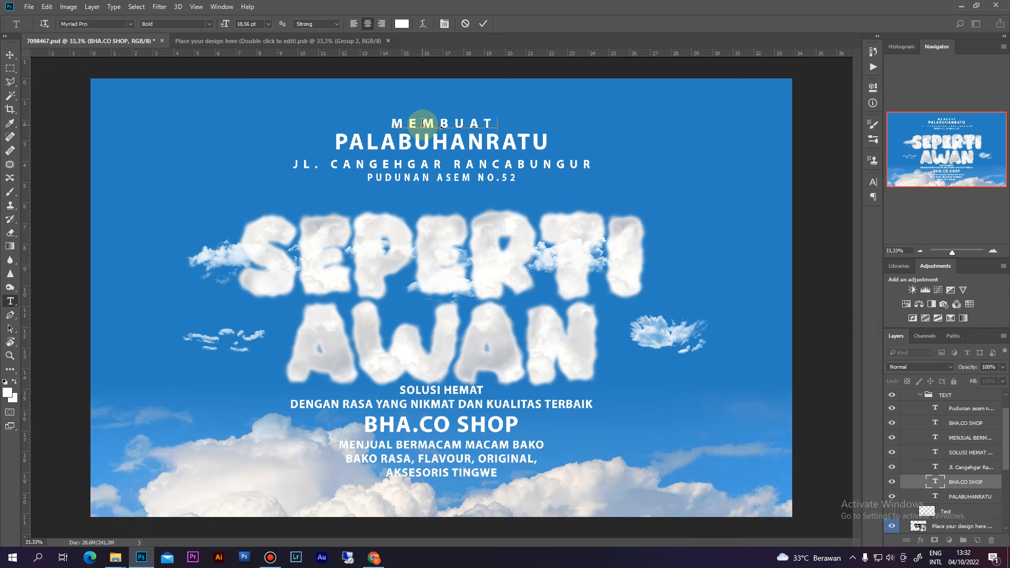
text( DES)
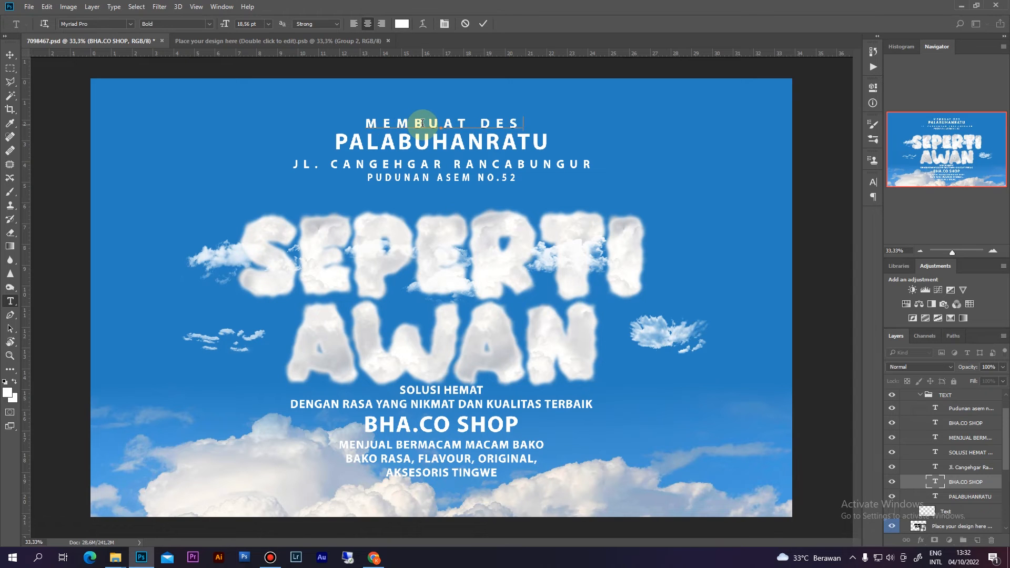
text(AIN DENGAN MUDAH)
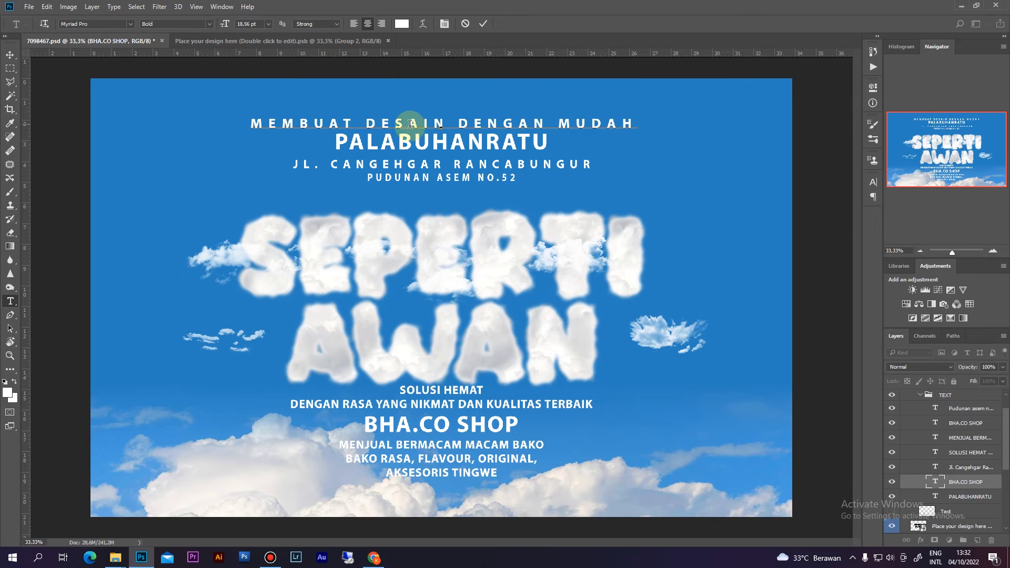
text( DAN CE)
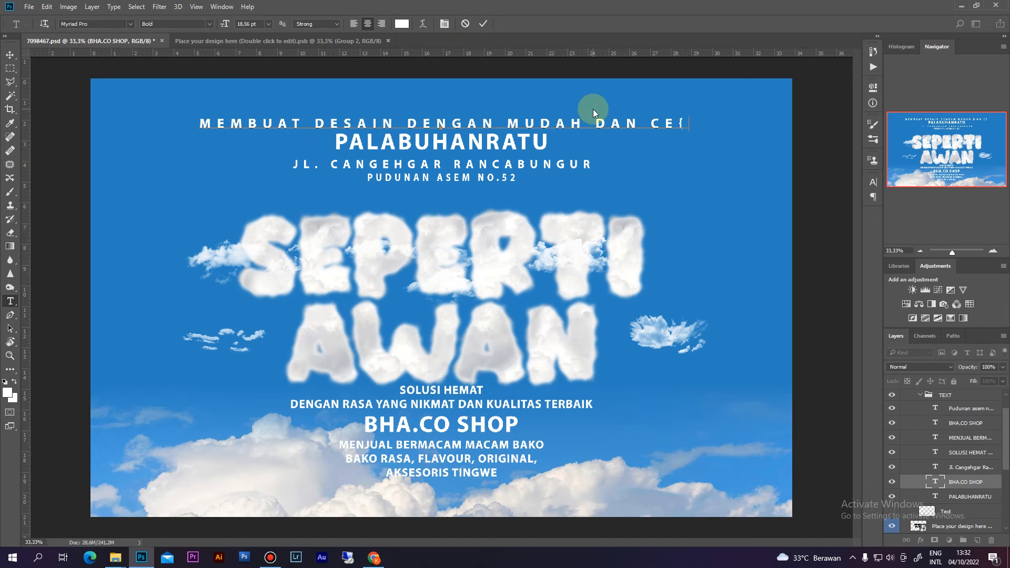
text(PA)
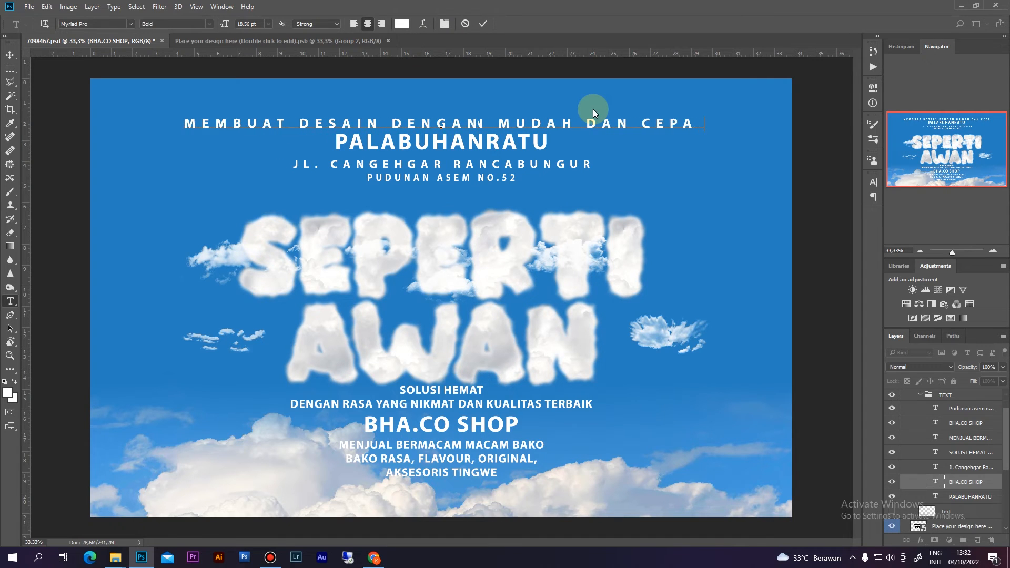
text(T)
Set the letter tracking of the whole MEMBUAT DESAIN DENGAN MUDAH DAN CEPAT line to 0.
key(ctrl+a)
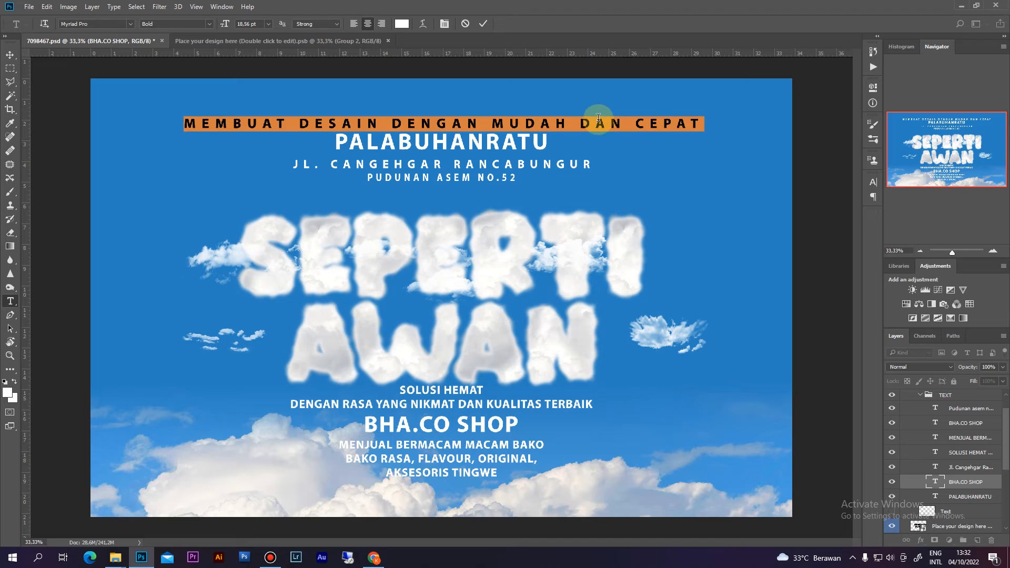
click(446, 24)
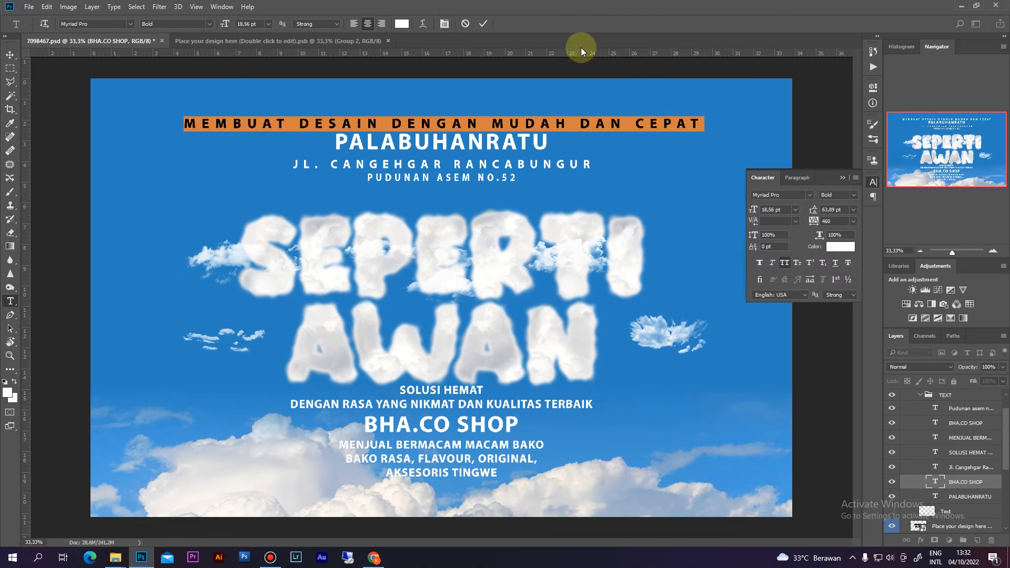
click(852, 222)
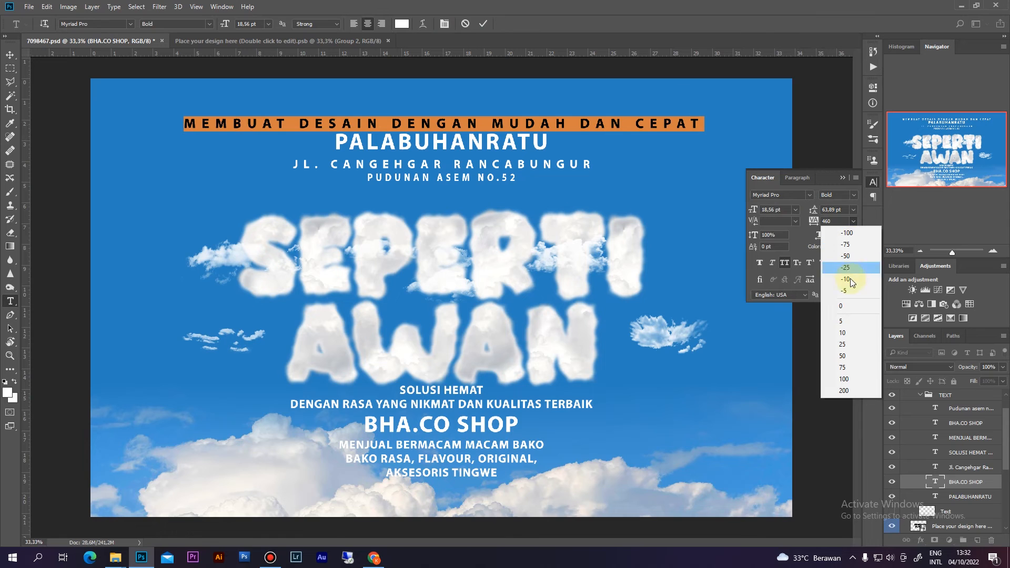
click(844, 307)
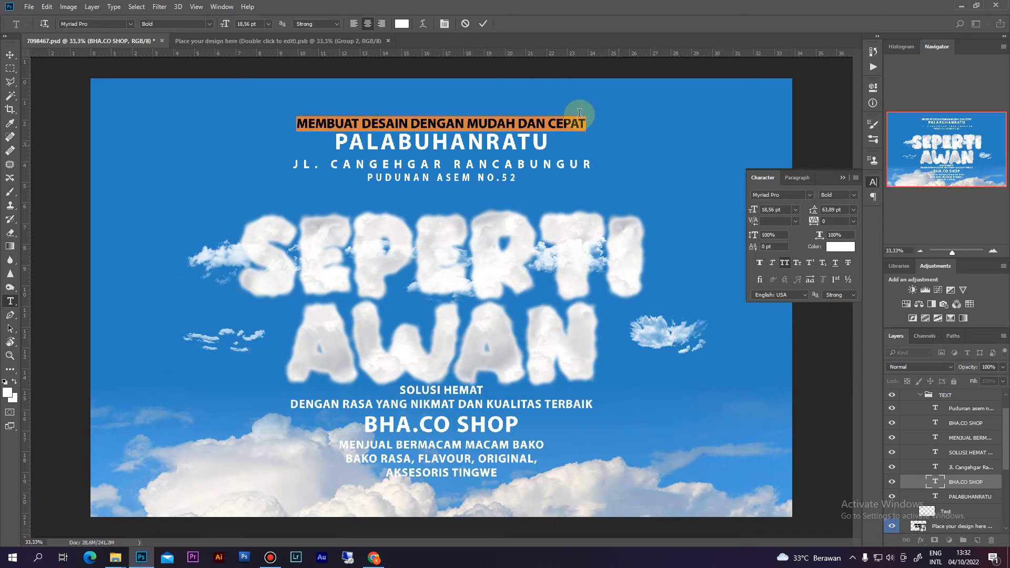
click(482, 24)
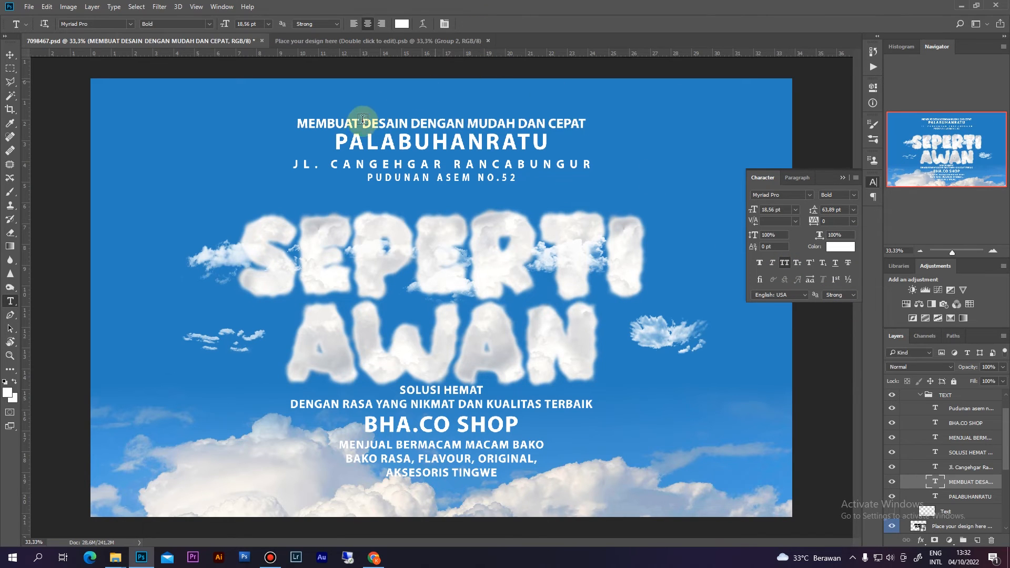
Replace the PALABUHANRATU text in the poster's second line with UNTUK PEMULA 10 MENIT BISA.
click(375, 141)
double_click(375, 141)
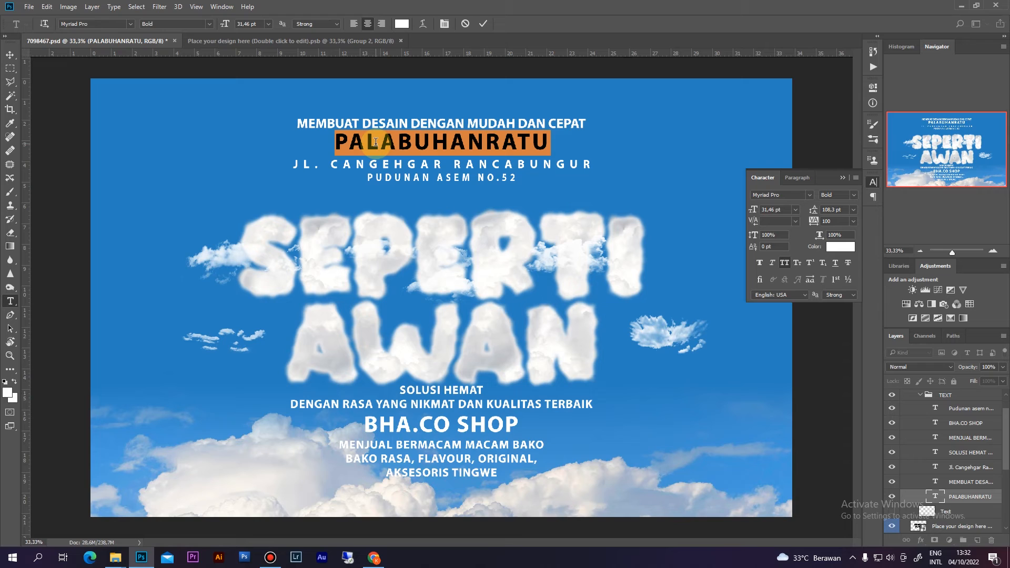
text(UNTUK P)
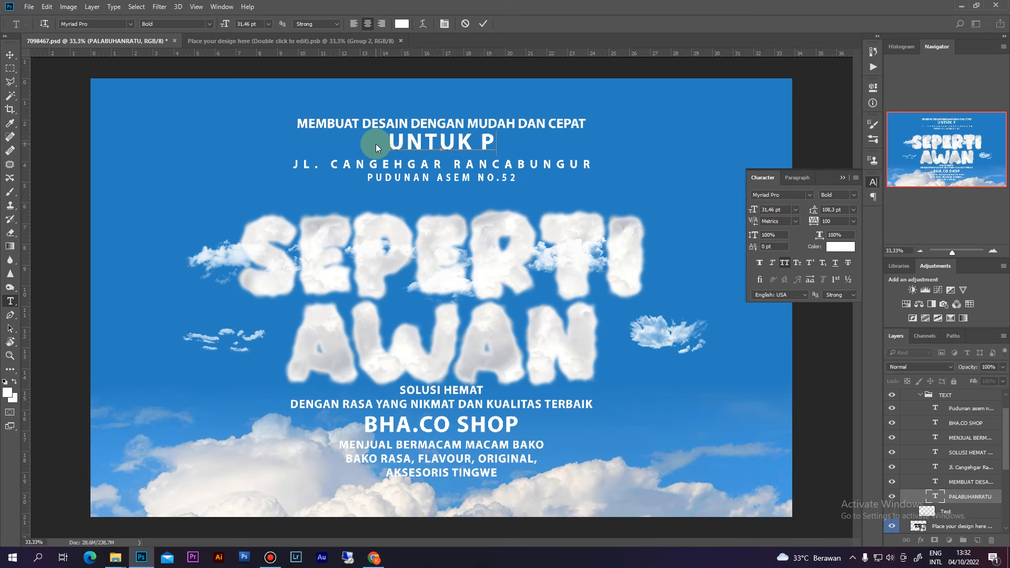
text(EMULA)
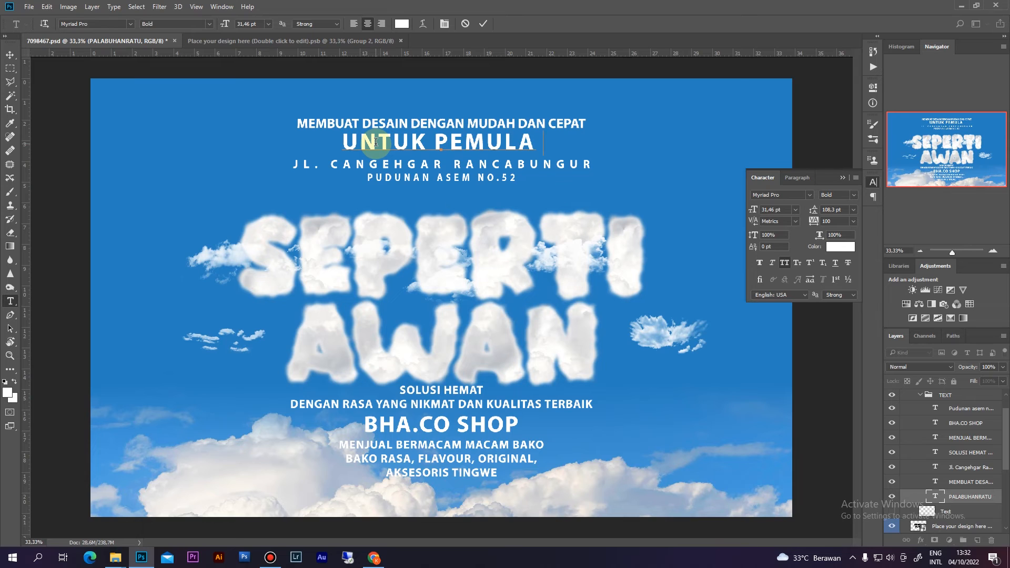
text( 10)
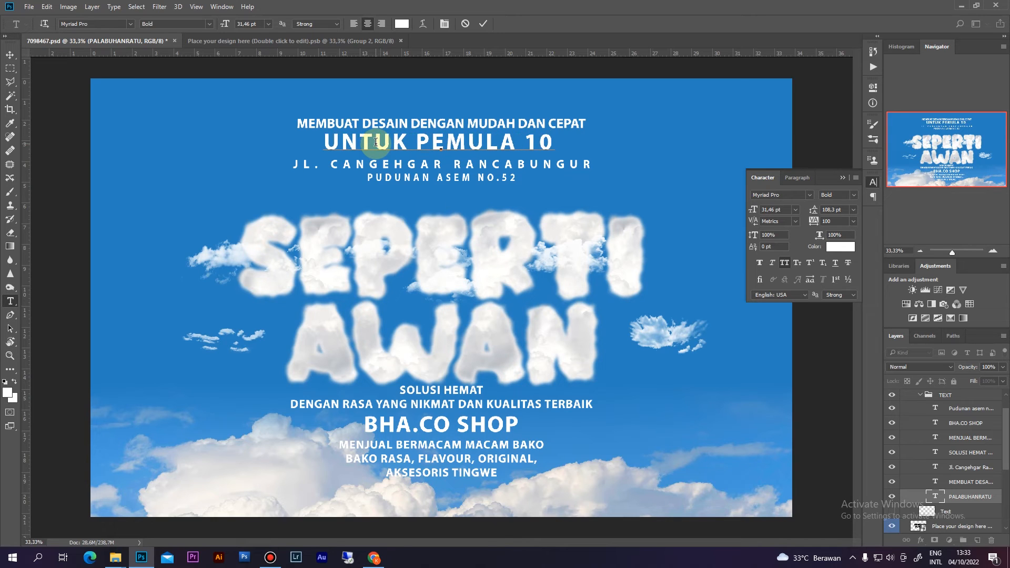
text( MEN)
text(T BISA)
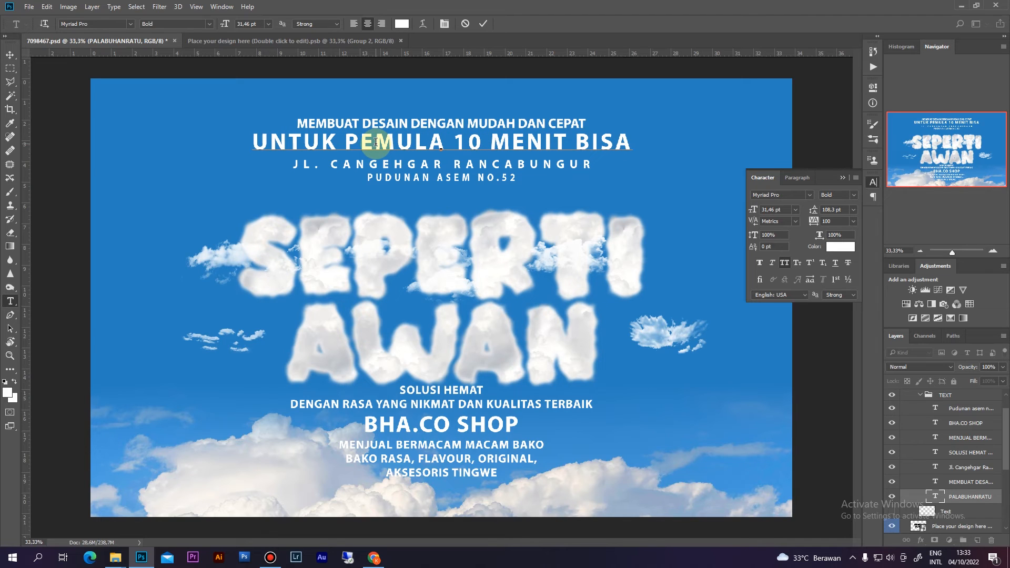
click(481, 23)
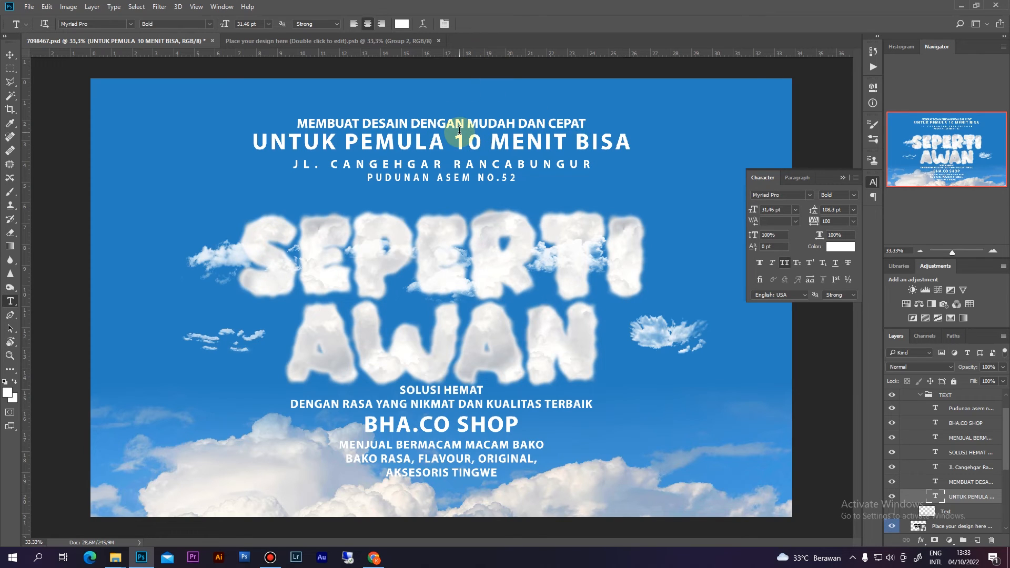
Center the UNTUK PEMULA 10 MENIT BISA and MEMBUAT DESAIN DENGAN MUDAH DAN CEPAT lines horizontally on the canvas, one after the other.
key(v)
key(ctrl)
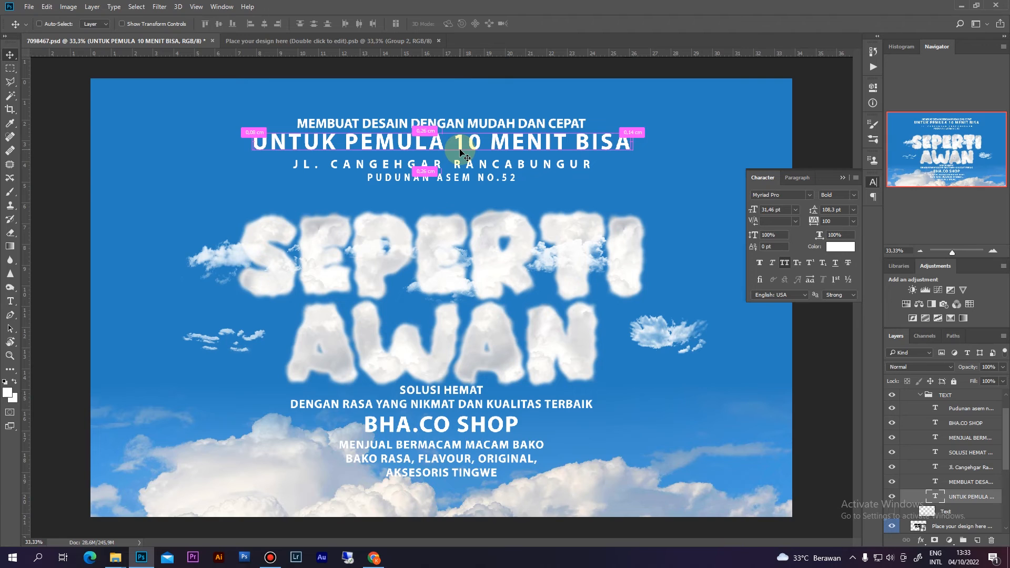
key(ctrl+a)
click(264, 23)
key(ctrl+d)
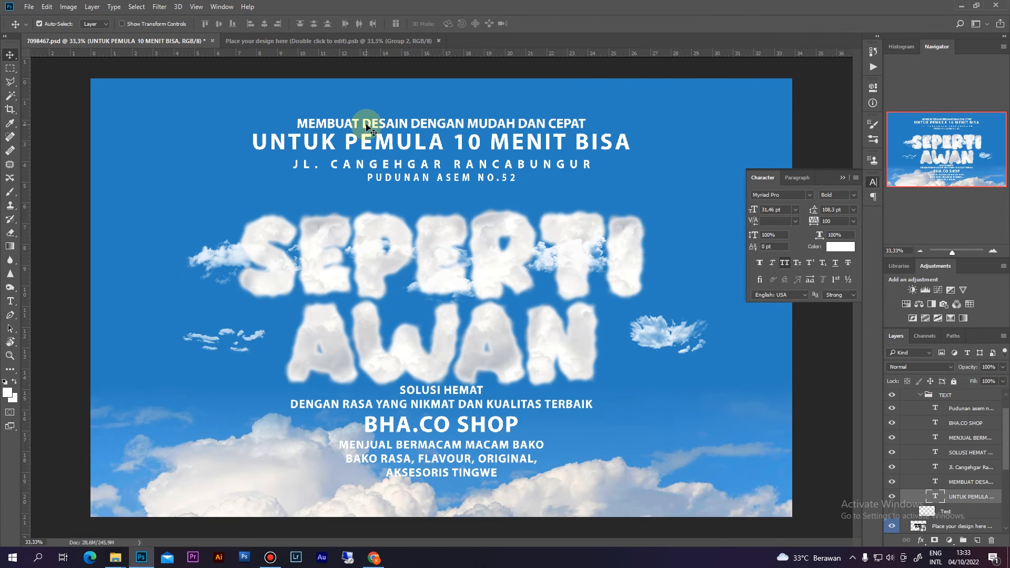
click(368, 128)
key(ctrl+a)
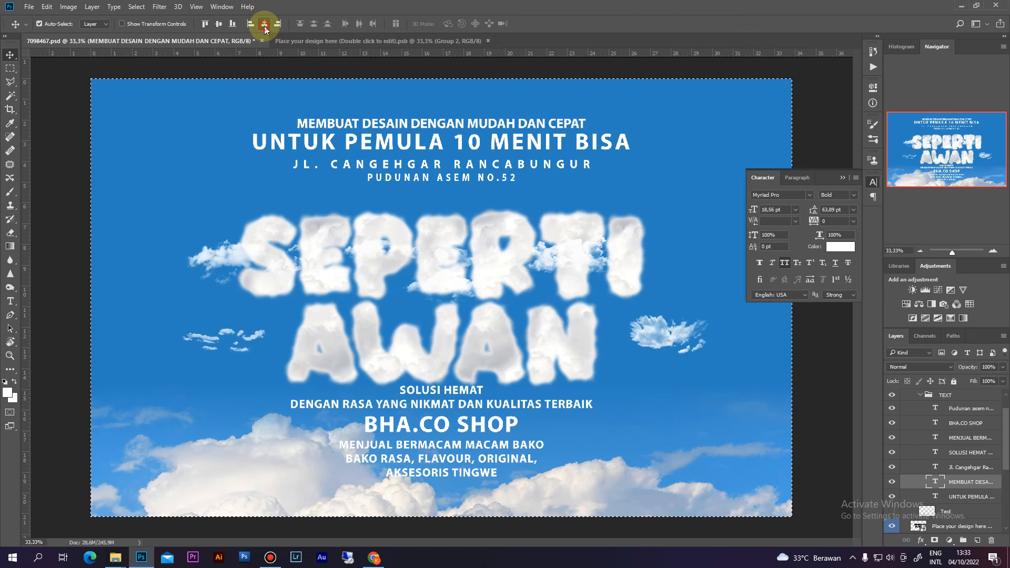
click(264, 24)
key(ctrl+d)
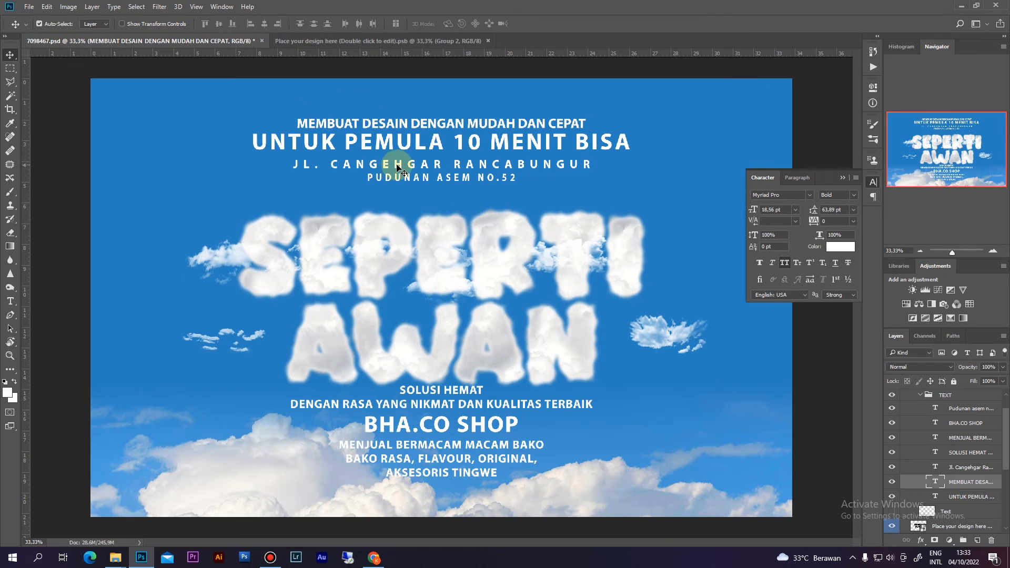
Replace the street address in the poster's third line with BELAJAR PHOTOSHOP.
double_click(397, 165)
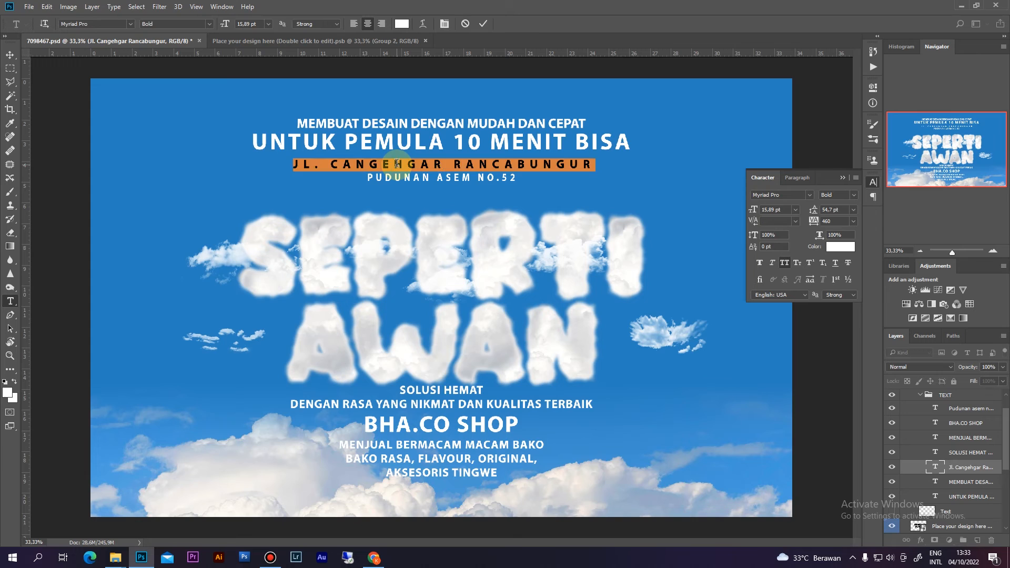
text(BELAJA)
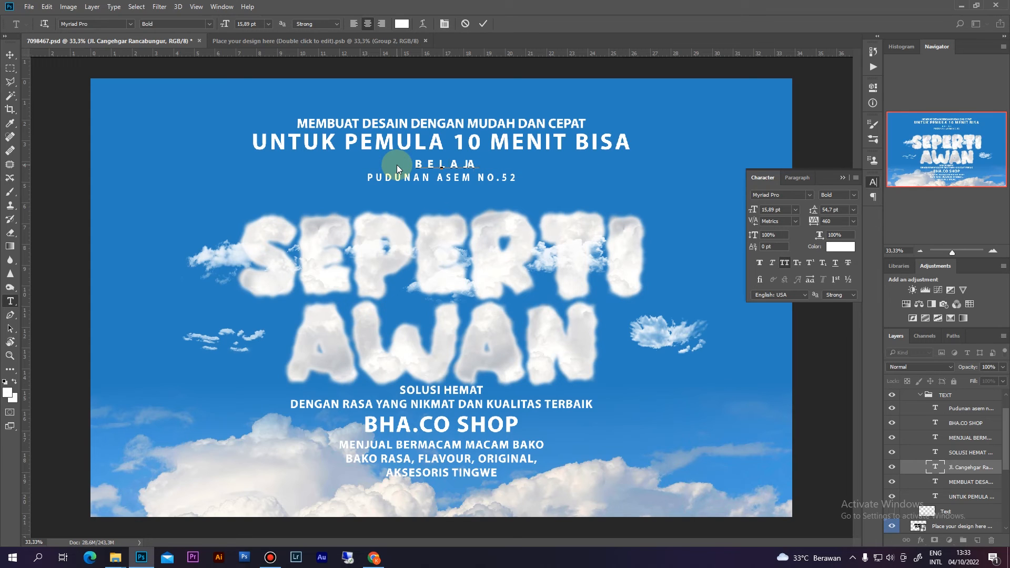
text(R PHOT)
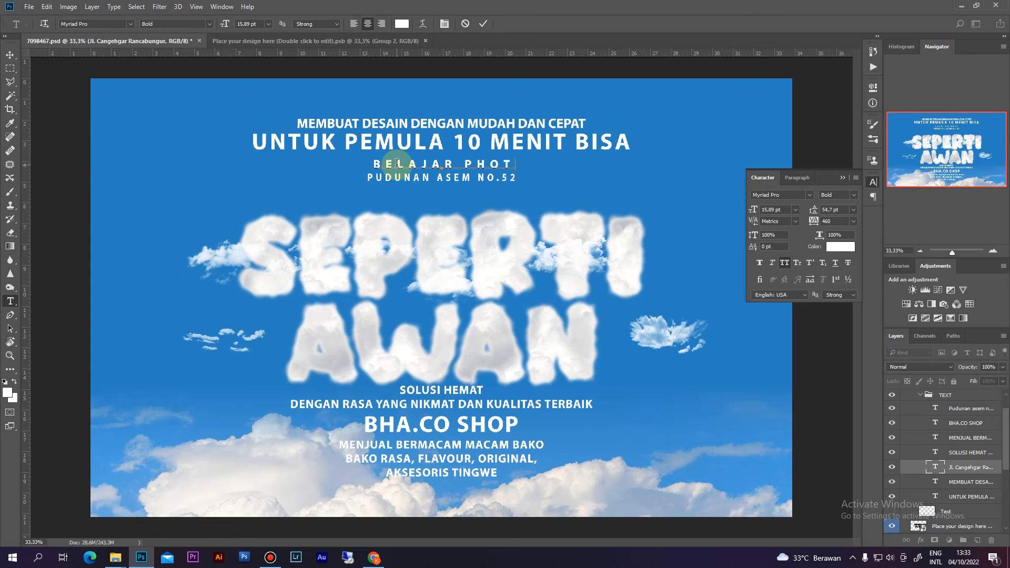
text(OSHOP)
key(ctrl+Return)
key(v)
key(ctrl+a)
key(ctrl+d)
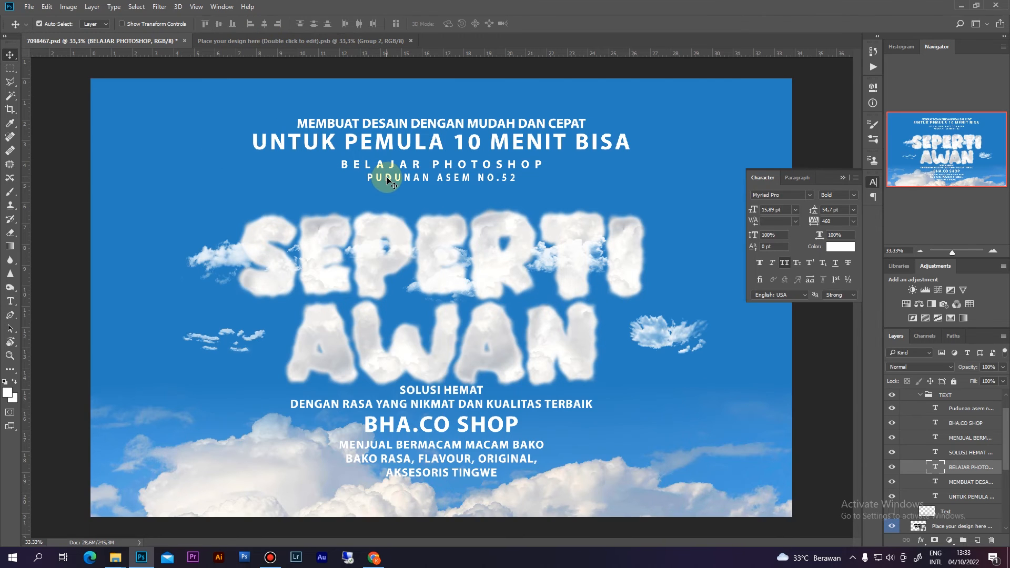
Nudge the fourth text line slightly down towards the cloud lettering and replace its address text with UNTUK PEMULA.
click(388, 181)
key(shift+Down)
key(shift+Down)
key(shift+Down)
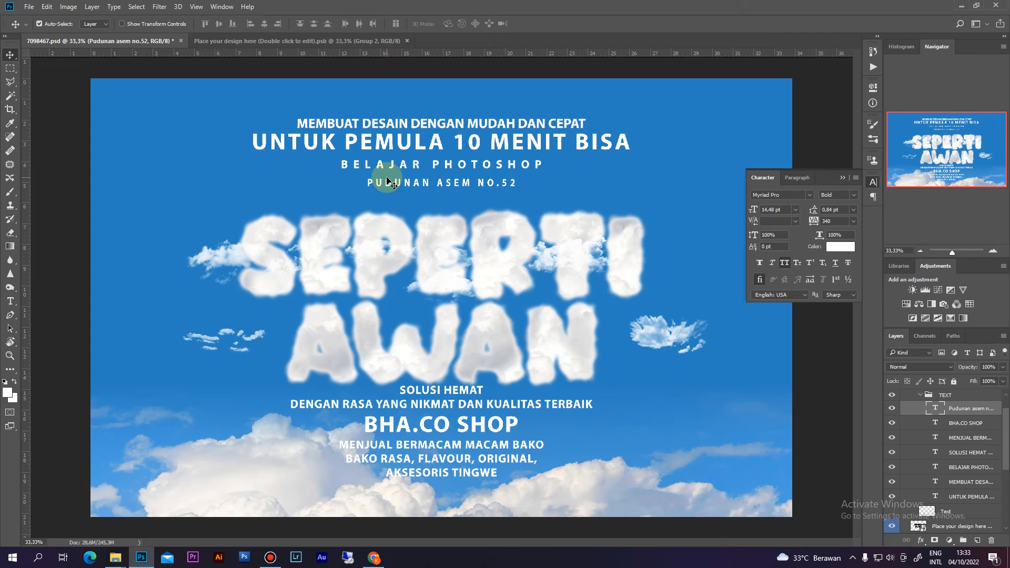
double_click(389, 181)
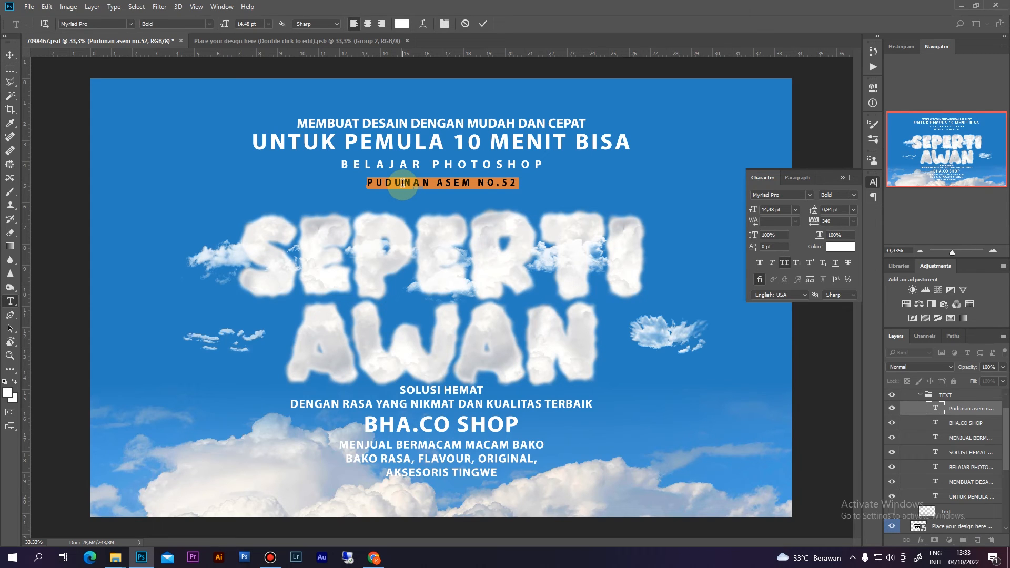
text(UNTUK PEMULA)
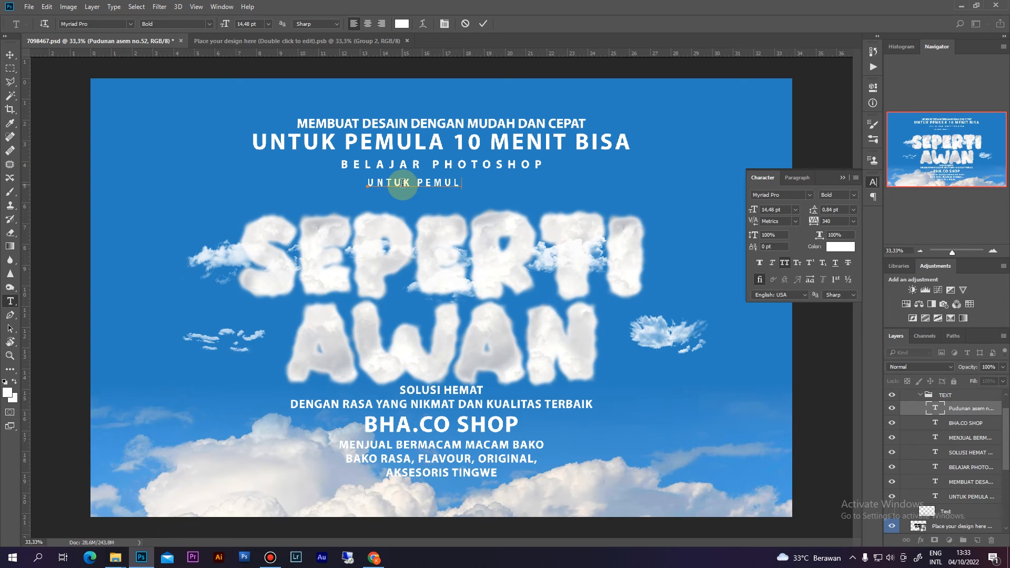
click(484, 23)
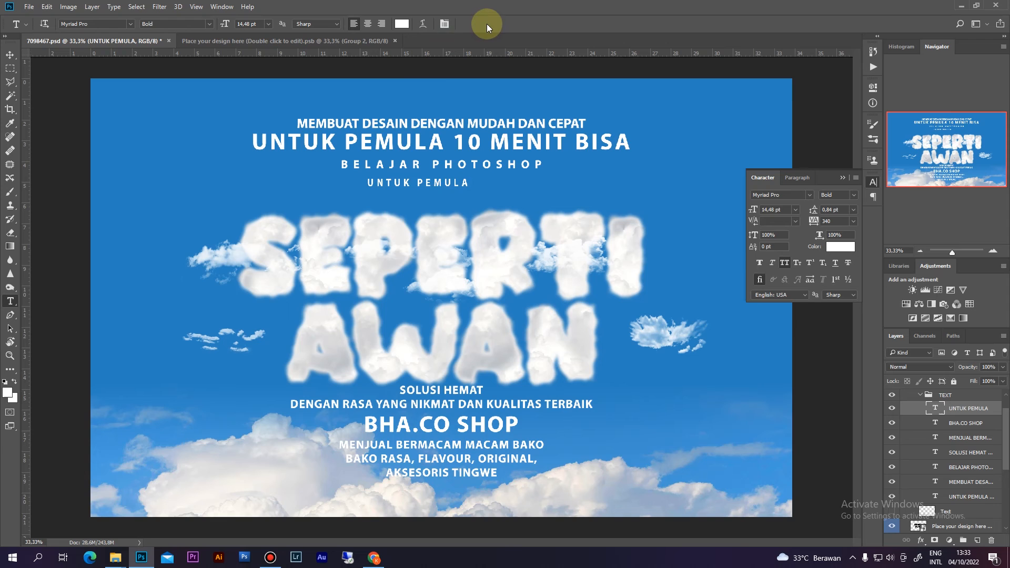
Center the small UNTUK PEMULA line horizontally on the canvas.
key(v)
drag(378, 126, 377, 126)
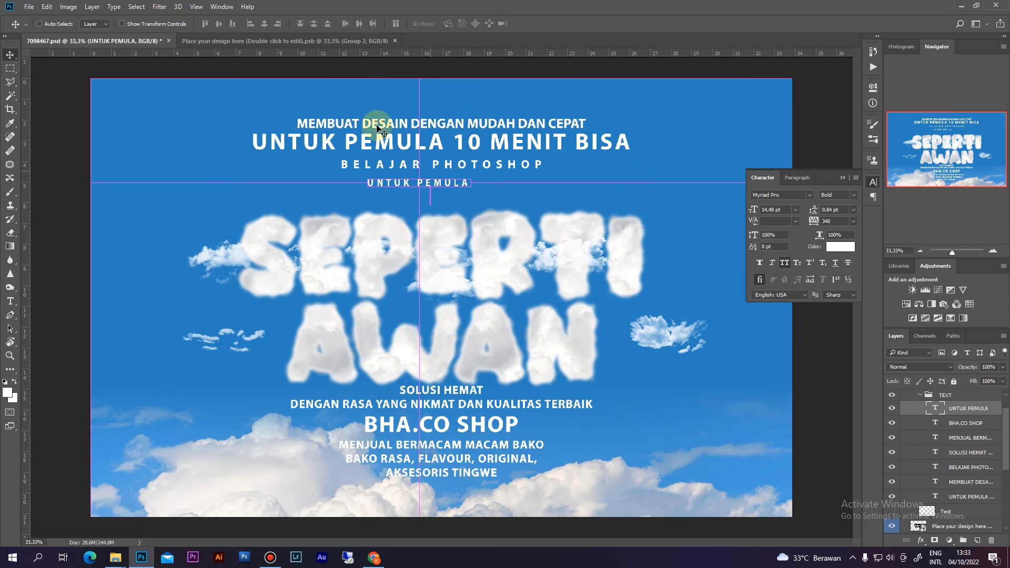
key(ctrl+a)
click(264, 24)
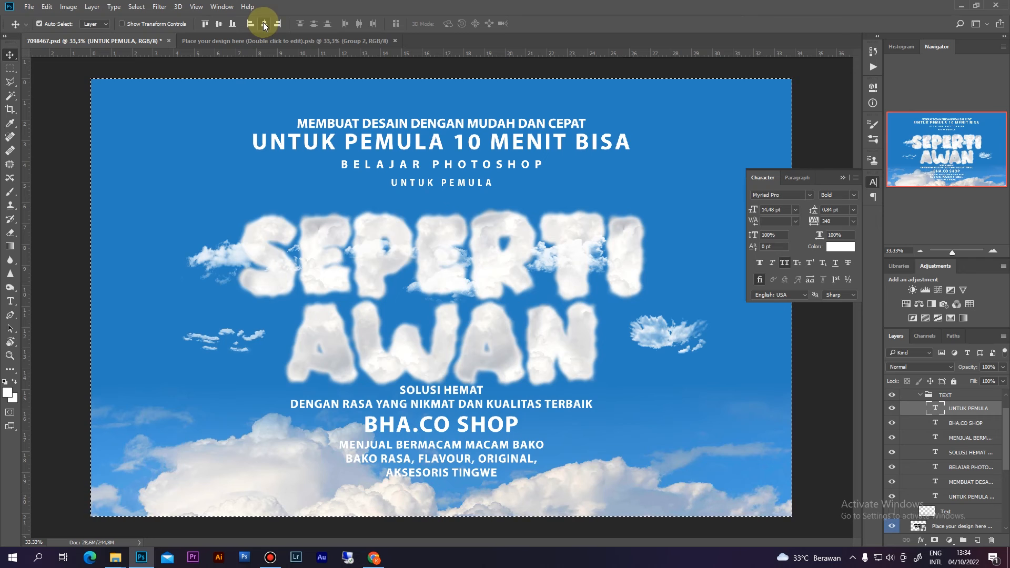
key(ctrl+d)
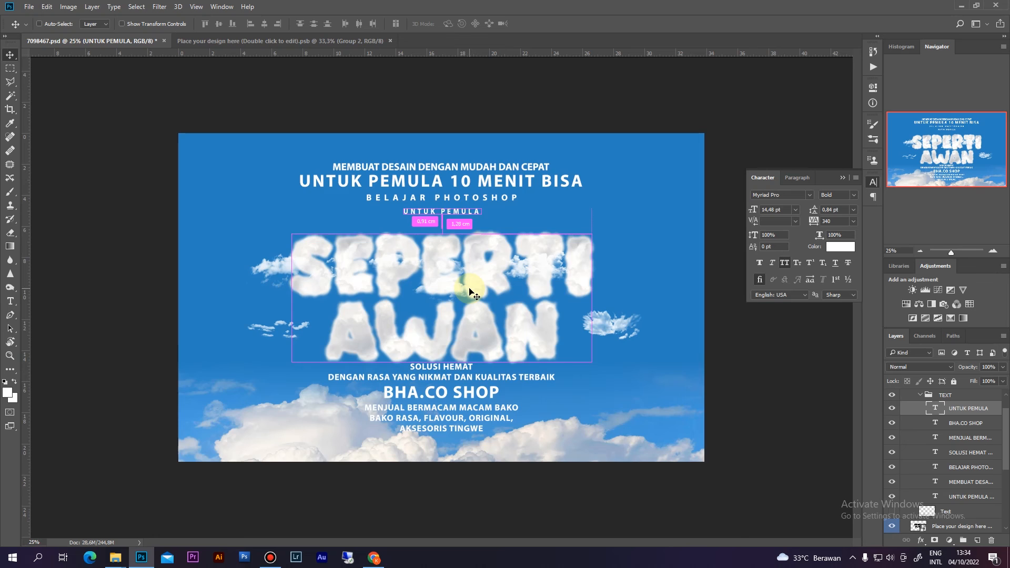
Hide the SOLUSI HEMAT text layer directly below the cloud lettering.
key(ctrl+plus)
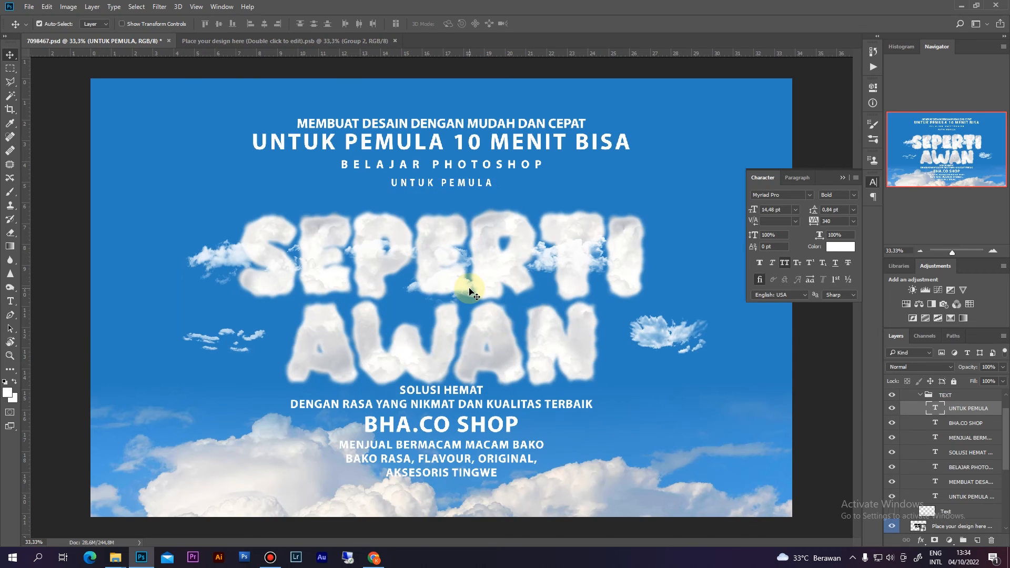
click(441, 400)
click(892, 452)
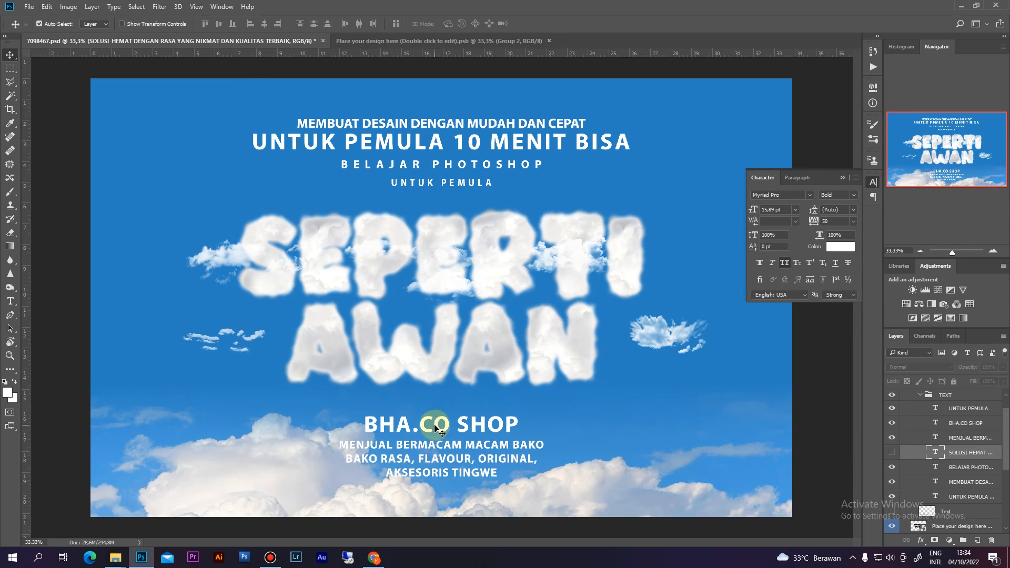
Replace the BHA.CO SHOP text below the cloud lettering with RIKMAN CREATOR.
double_click(438, 427)
triple_click(437, 424)
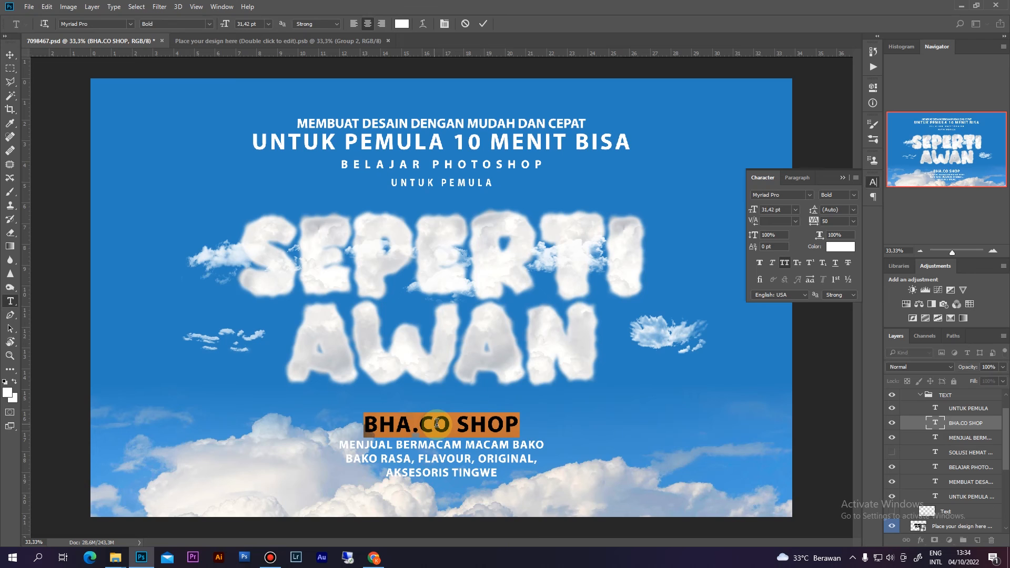
text(RIKMAN )
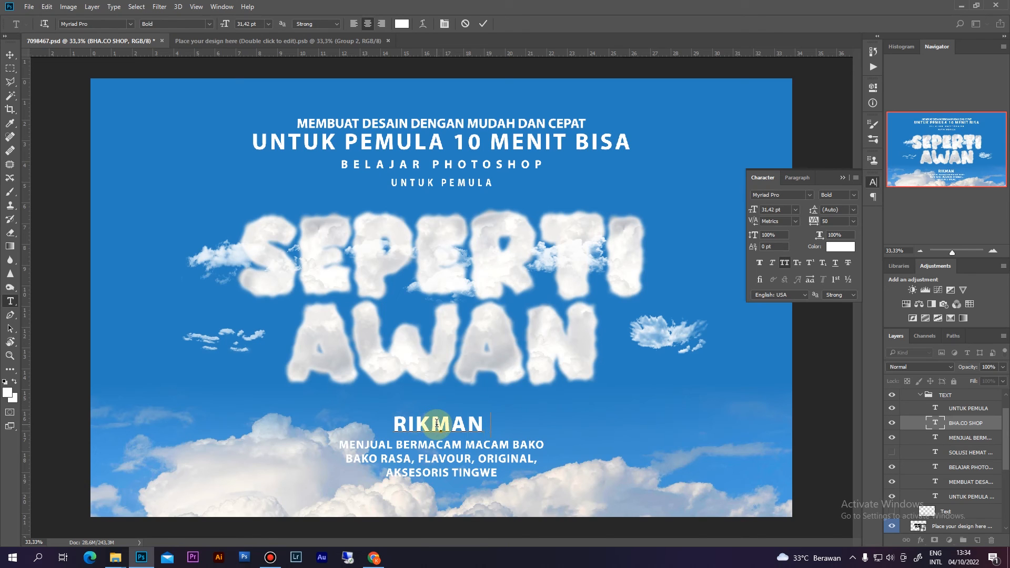
text(CREATOR)
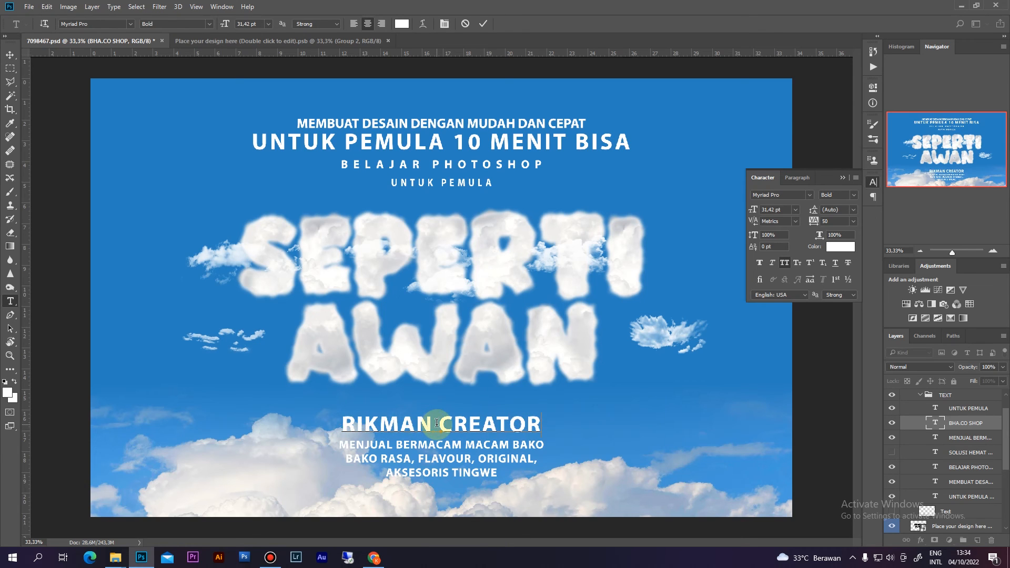
click(483, 24)
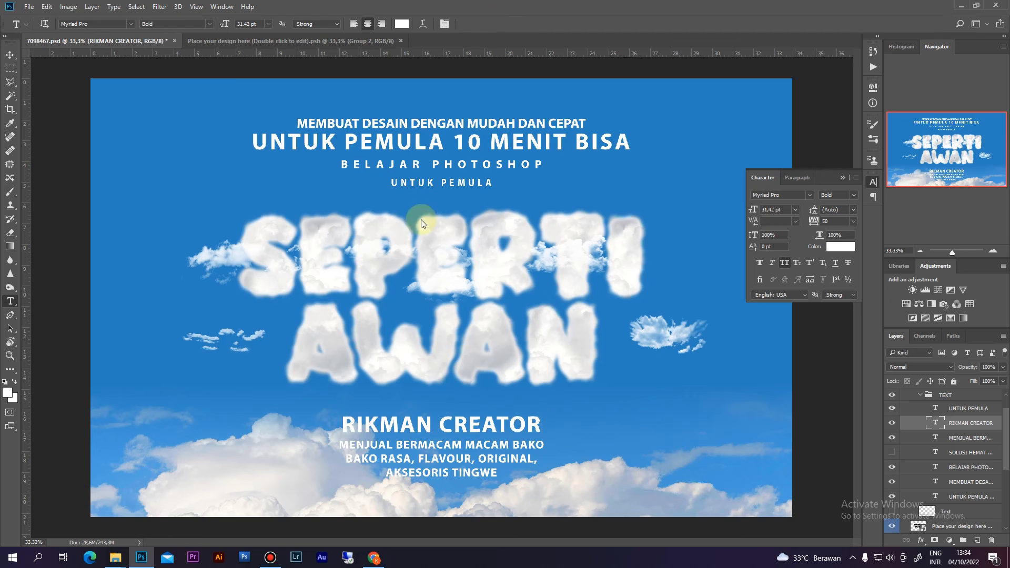
Hide the three-line MENJUAL BERMACAM text layer and move the RIKMAN CREATOR line slightly down into the freed space.
key(v)
click(457, 451)
click(892, 437)
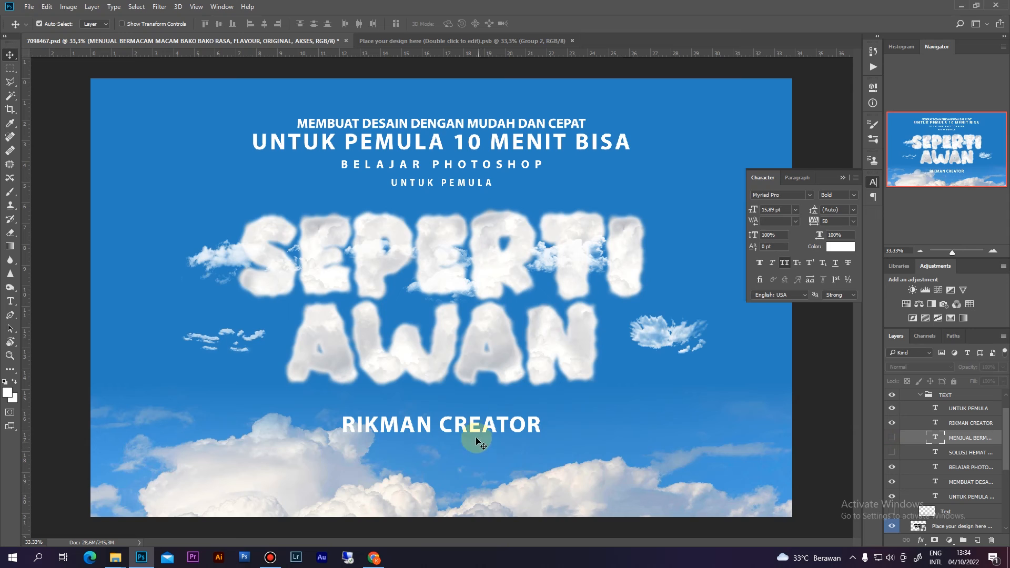
click(514, 428)
drag(513, 430, 518, 443)
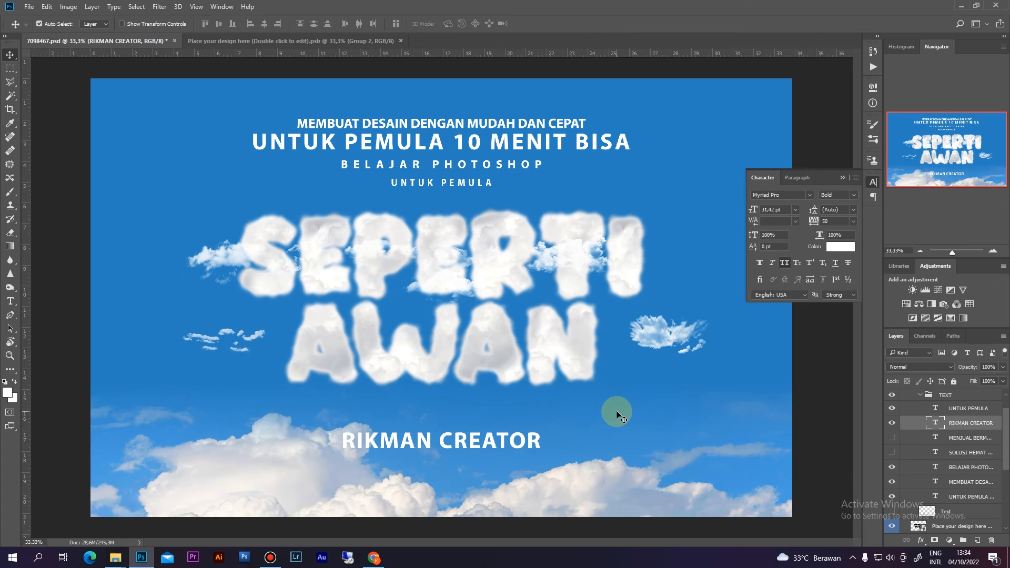
Examine the overall composition of the customized cloud poster at several magnifications.
key(ctrl+minus)
key(ctrl+minus)
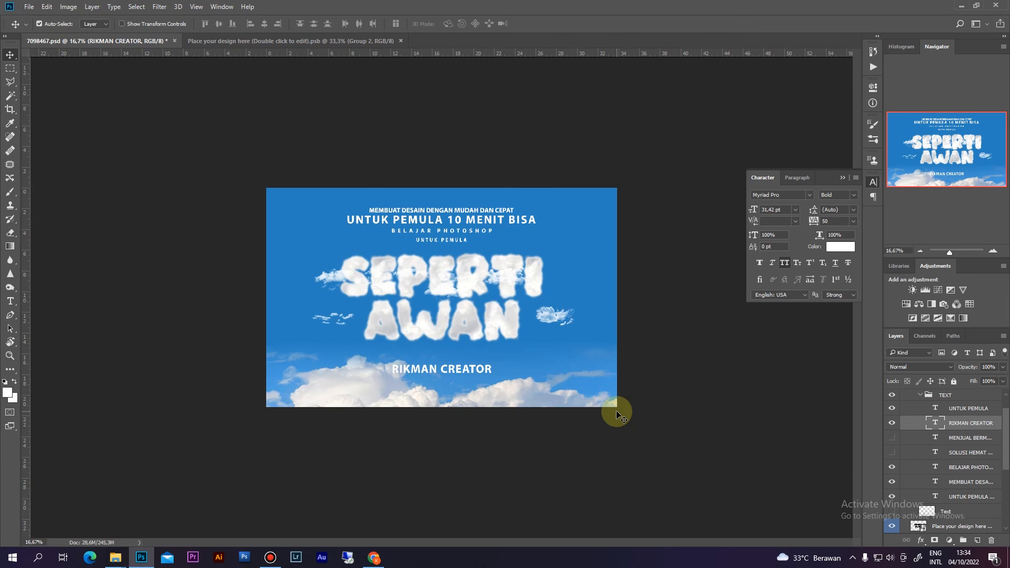
key(ctrl+minus)
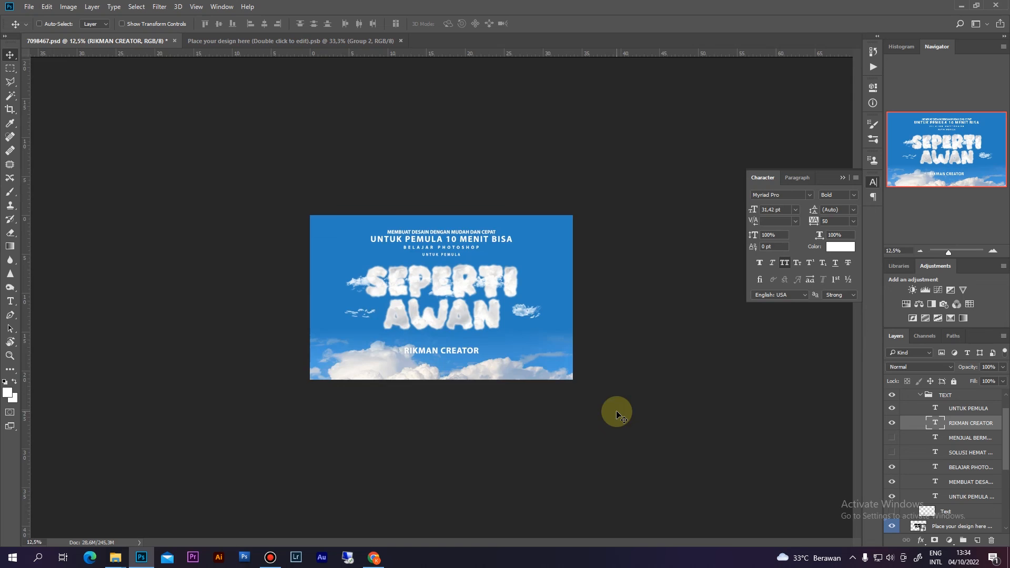
key(ctrl+plus)
key(ctrl+plus)
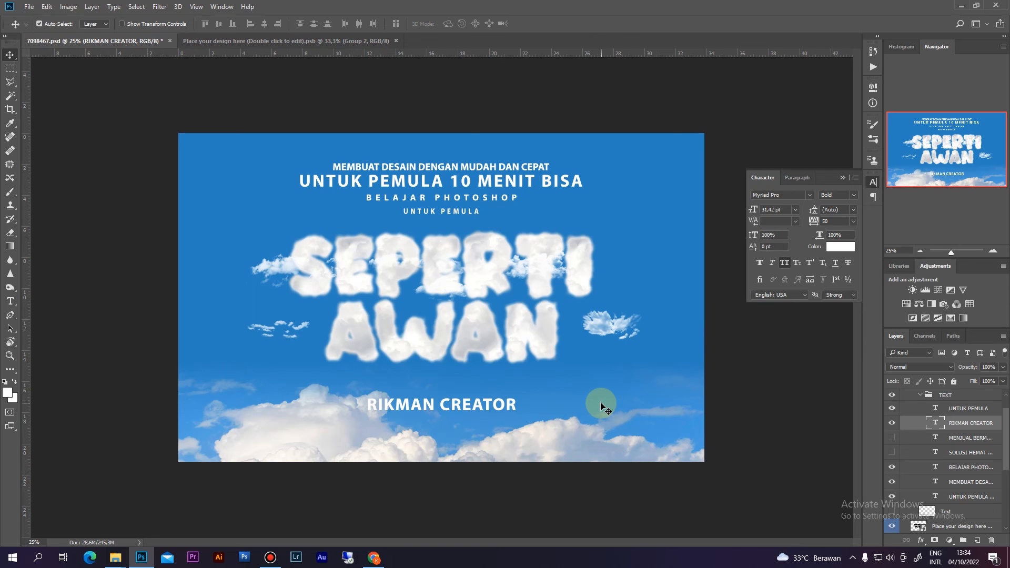
key(ctrl+plus)
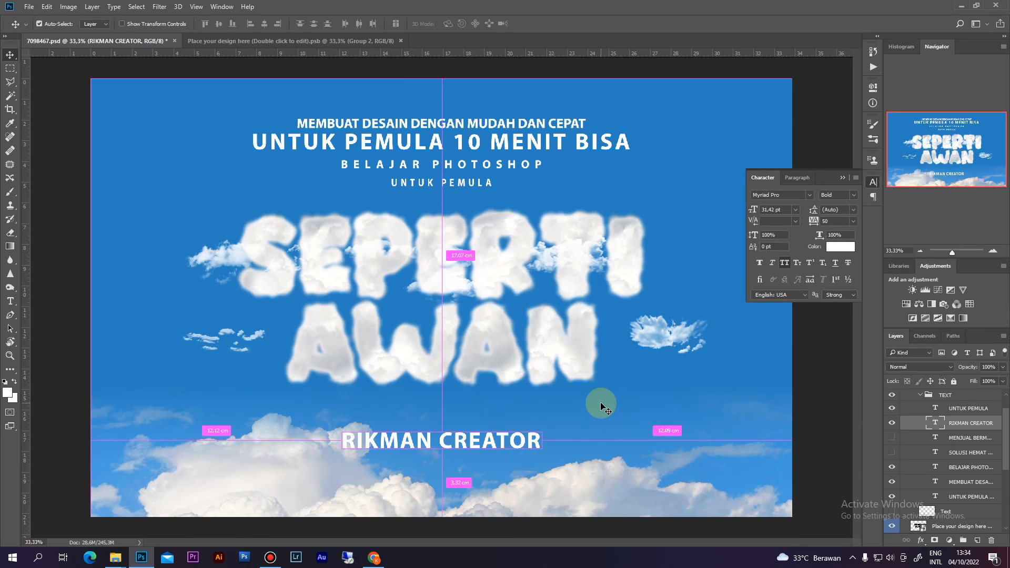
key(ctrl+minus)
key(ctrl+plus)
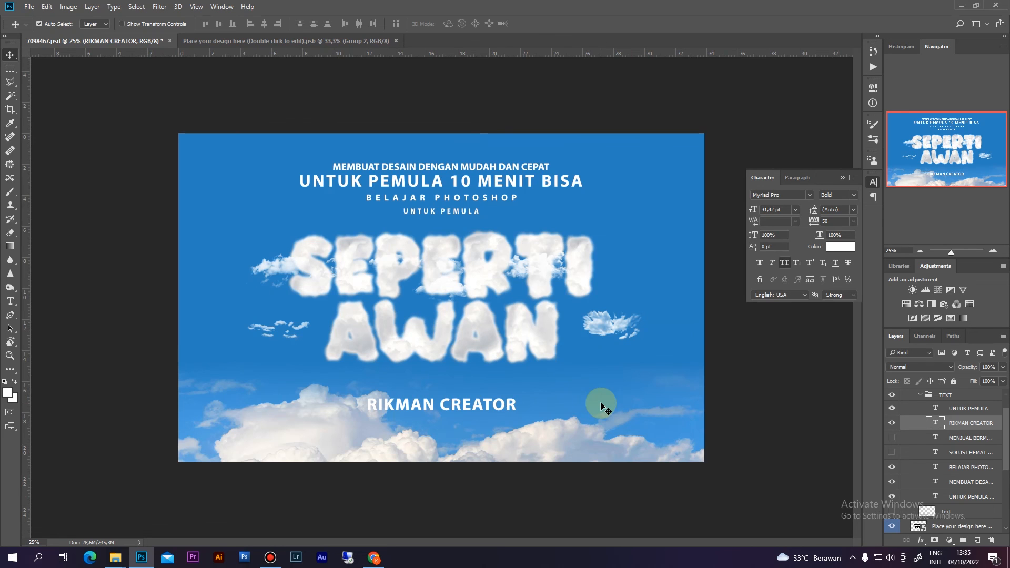
key(ctrl+Tab)
key(ctrl+Tab)
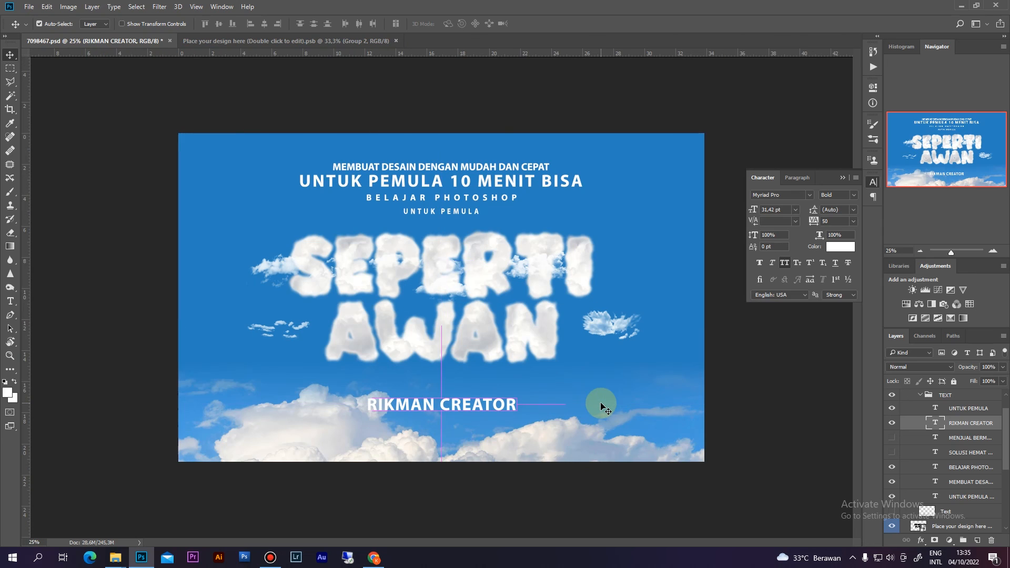